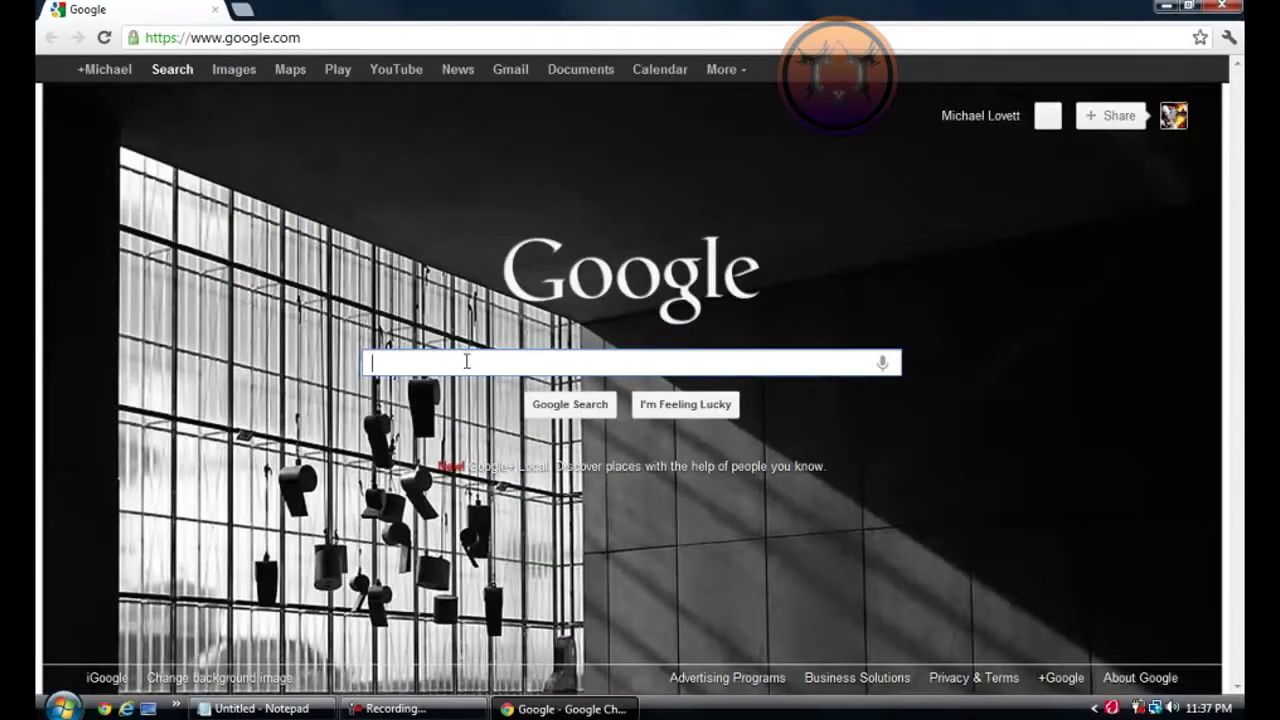
Search Google for gsnap and download the GSnap / Grymmjack skin zip from the GVST GSnap page
{"action": "type", "text": "gsn"}
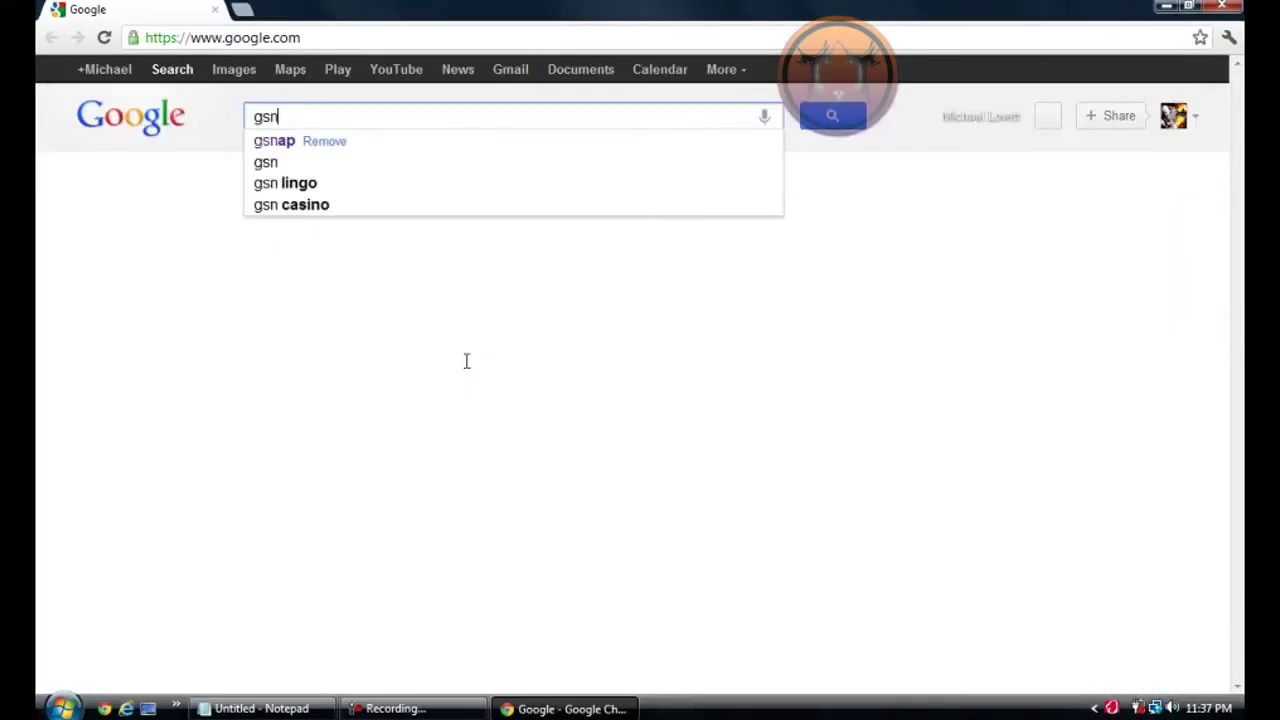
{"action": "type", "text": "ap"}
{"action": "key", "text": "Return"}
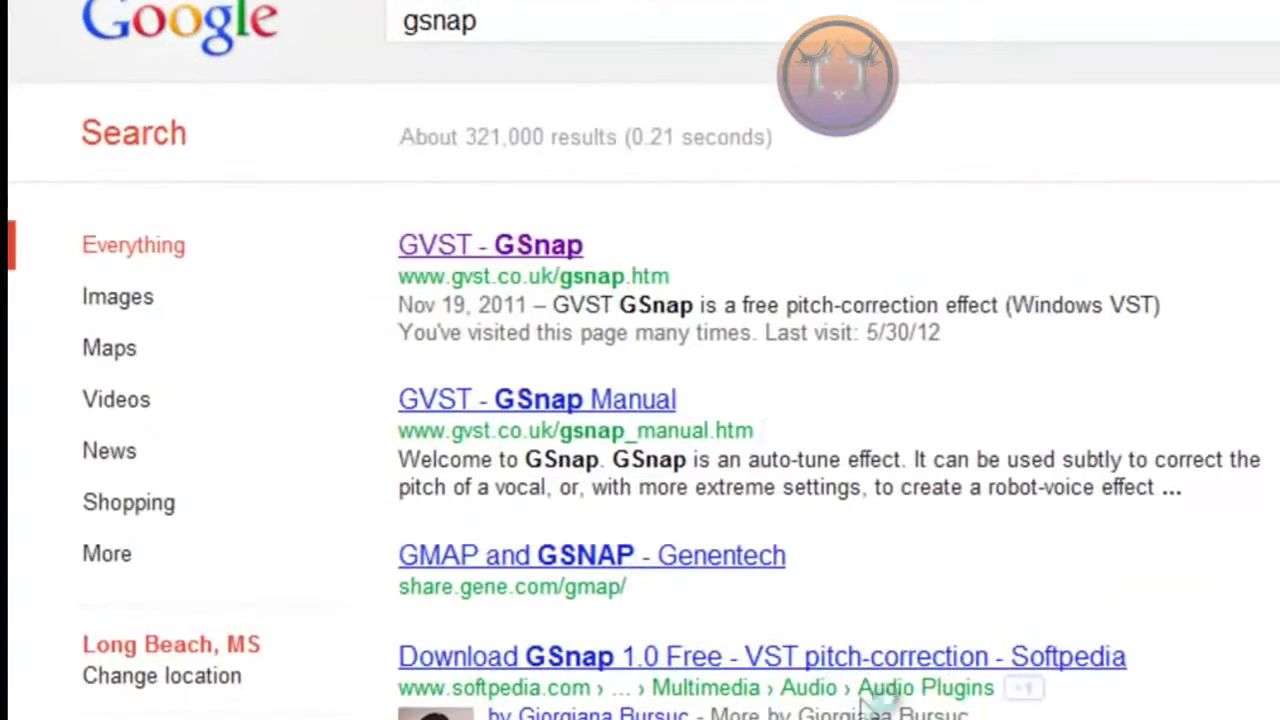
{"action": "left_click", "coordinate": [578, 250]}
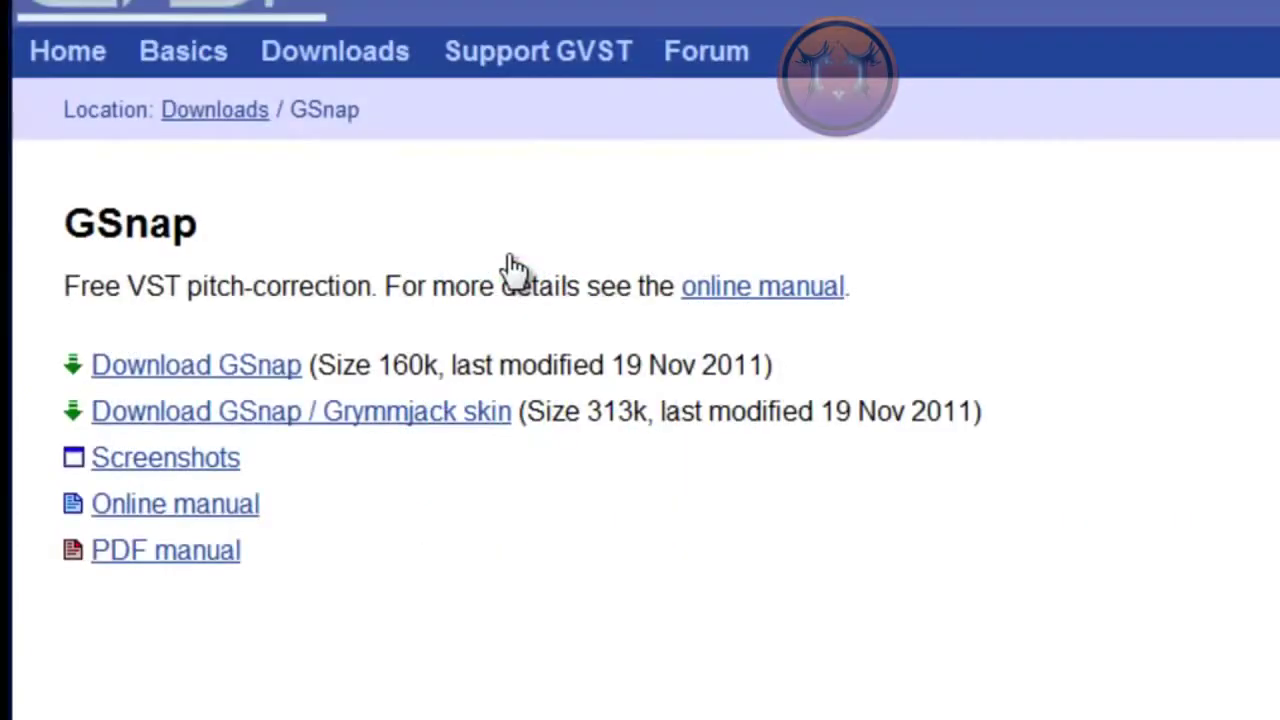
{"action": "left_click", "coordinate": [297, 370]}
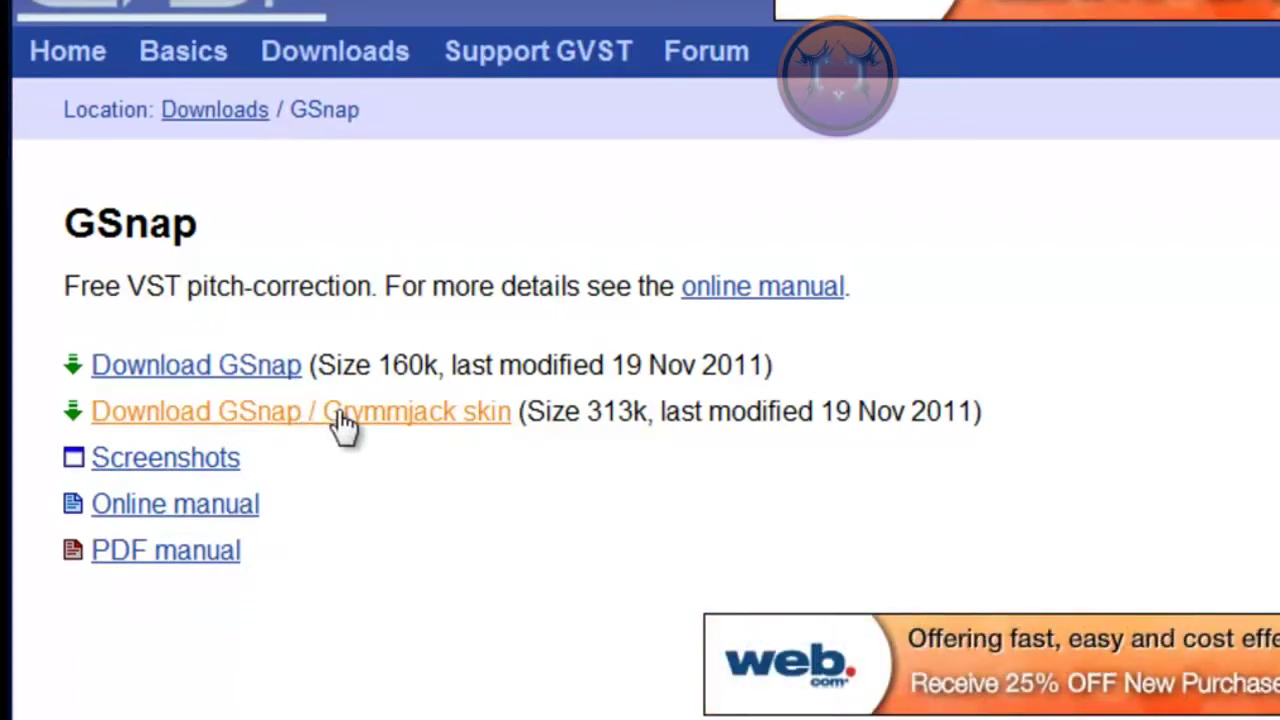
{"action": "left_click", "coordinate": [343, 422]}
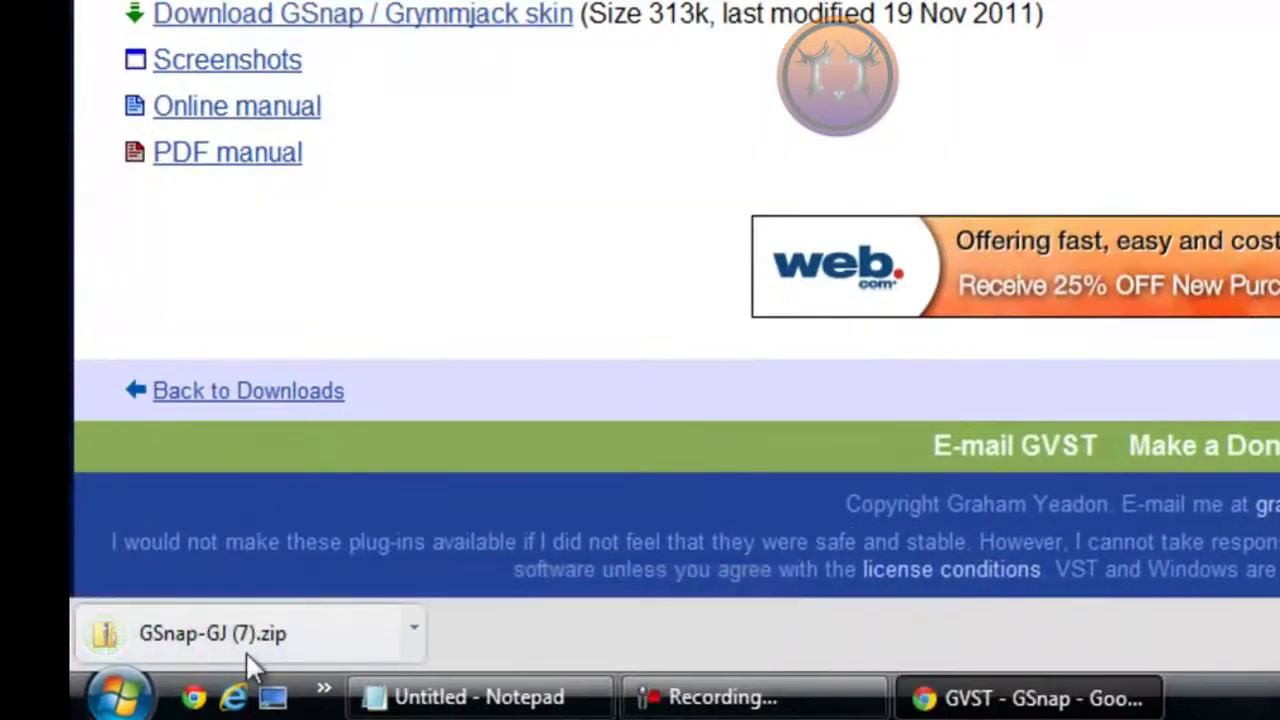
Extract the downloaded GSnap-GJ (7) zip into its own folder in Downloads
{"action": "left_click", "coordinate": [246, 640]}
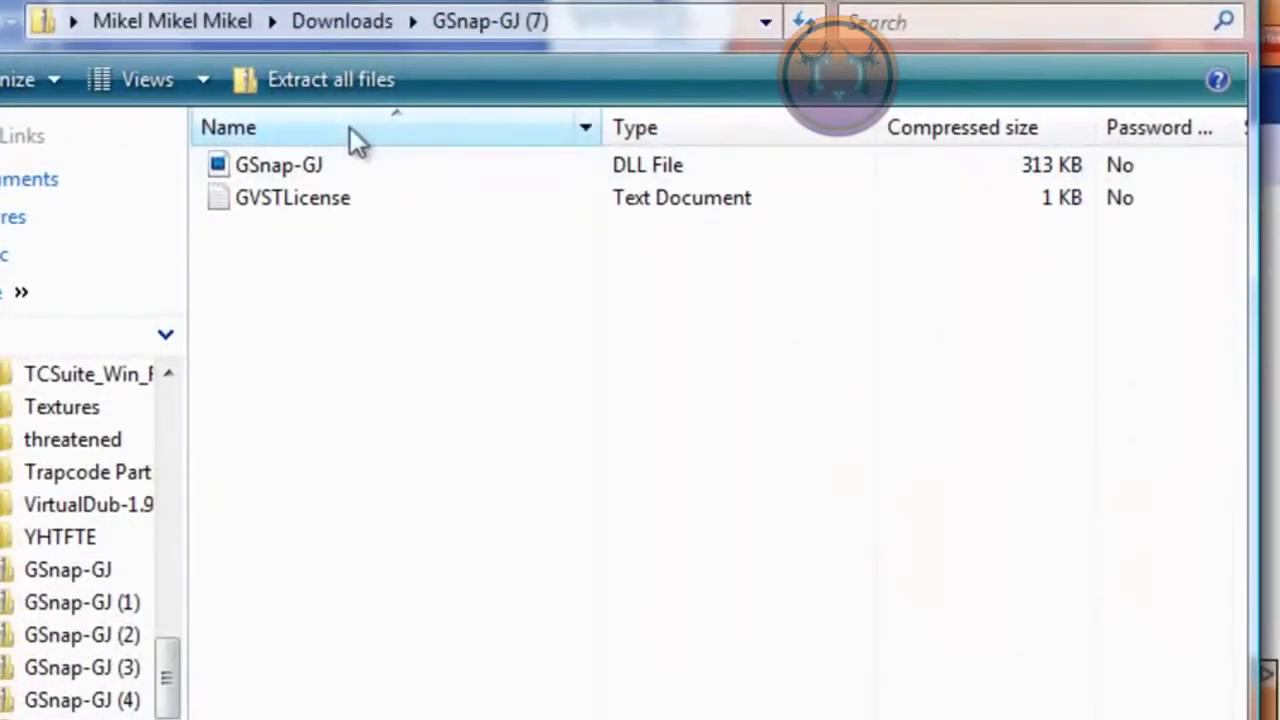
{"action": "left_click", "coordinate": [337, 84]}
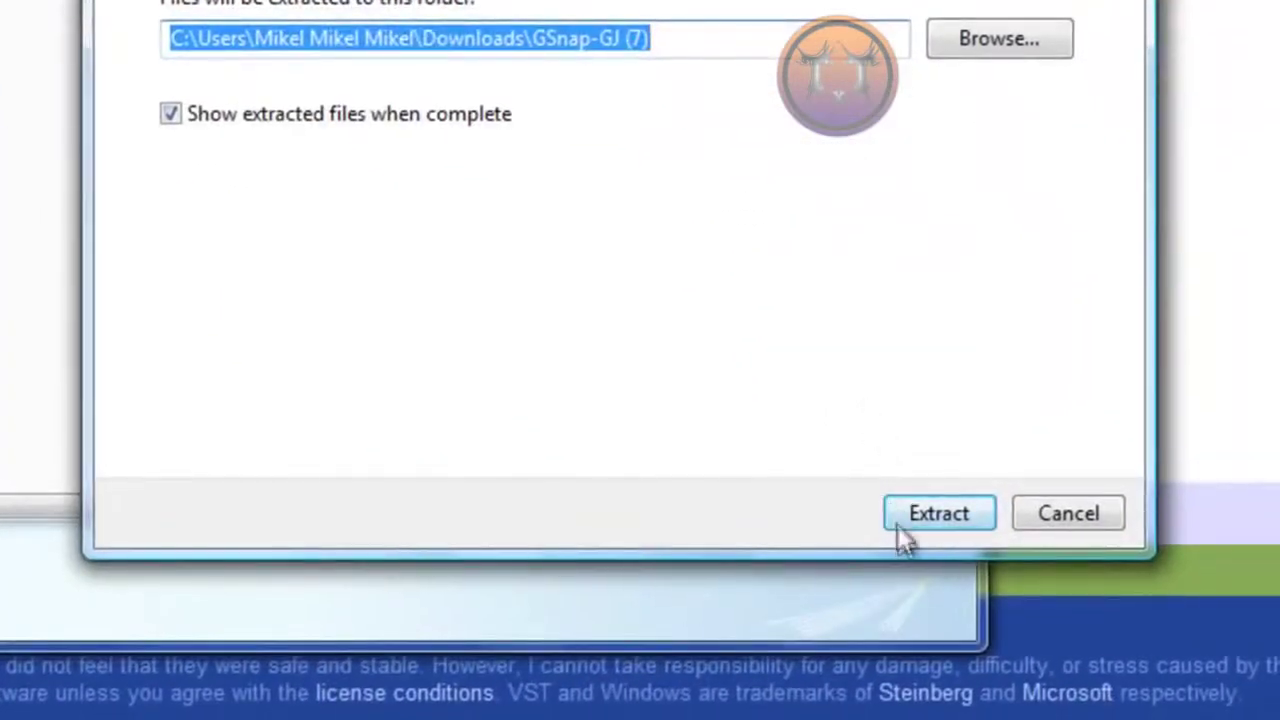
{"action": "left_click", "coordinate": [918, 548]}
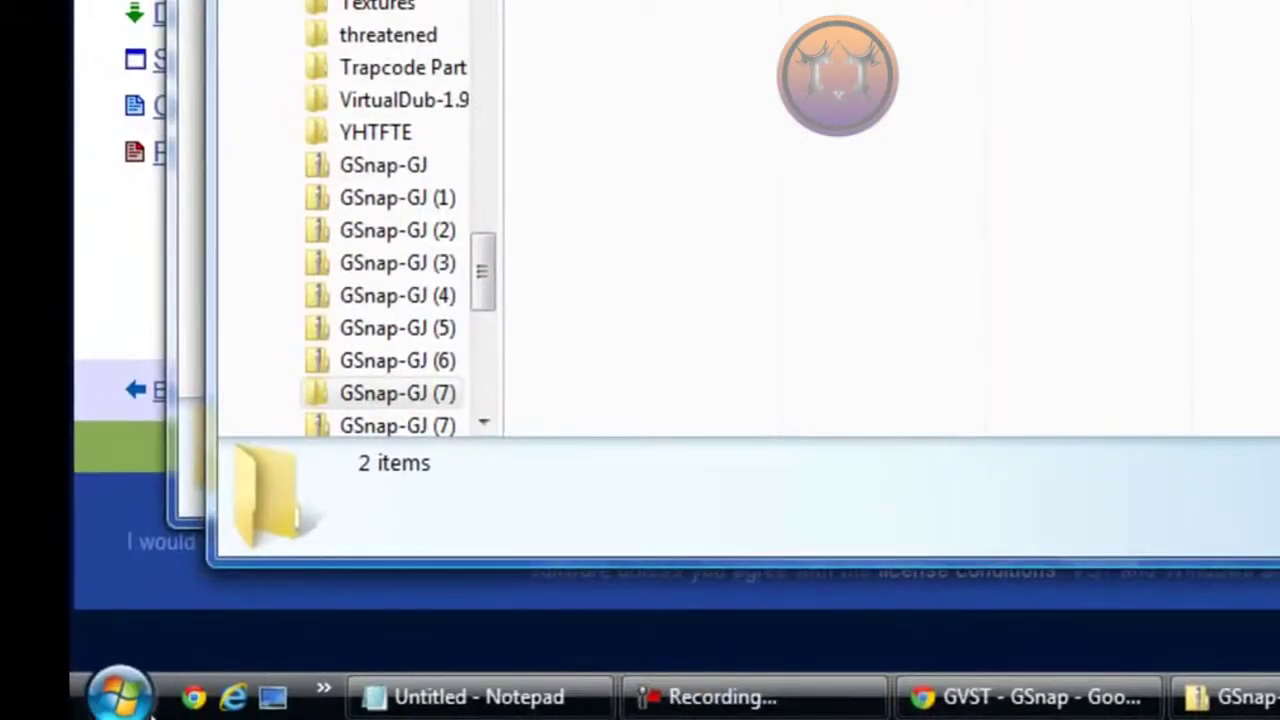
{"action": "left_click", "coordinate": [148, 710]}
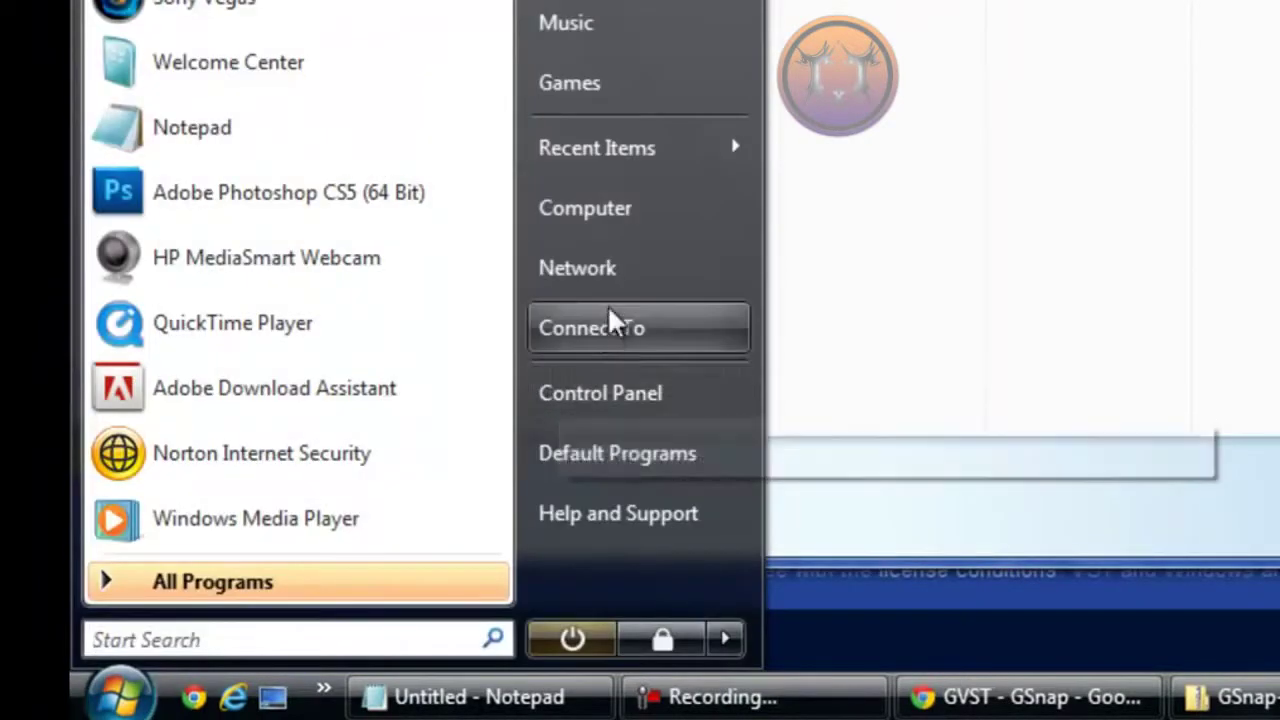
Move GSnap-GJ.dll into C:\Program Files (x86)\Audacity\Plug-Ins, keeping the copy already there
{"action": "left_click", "coordinate": [600, 215]}
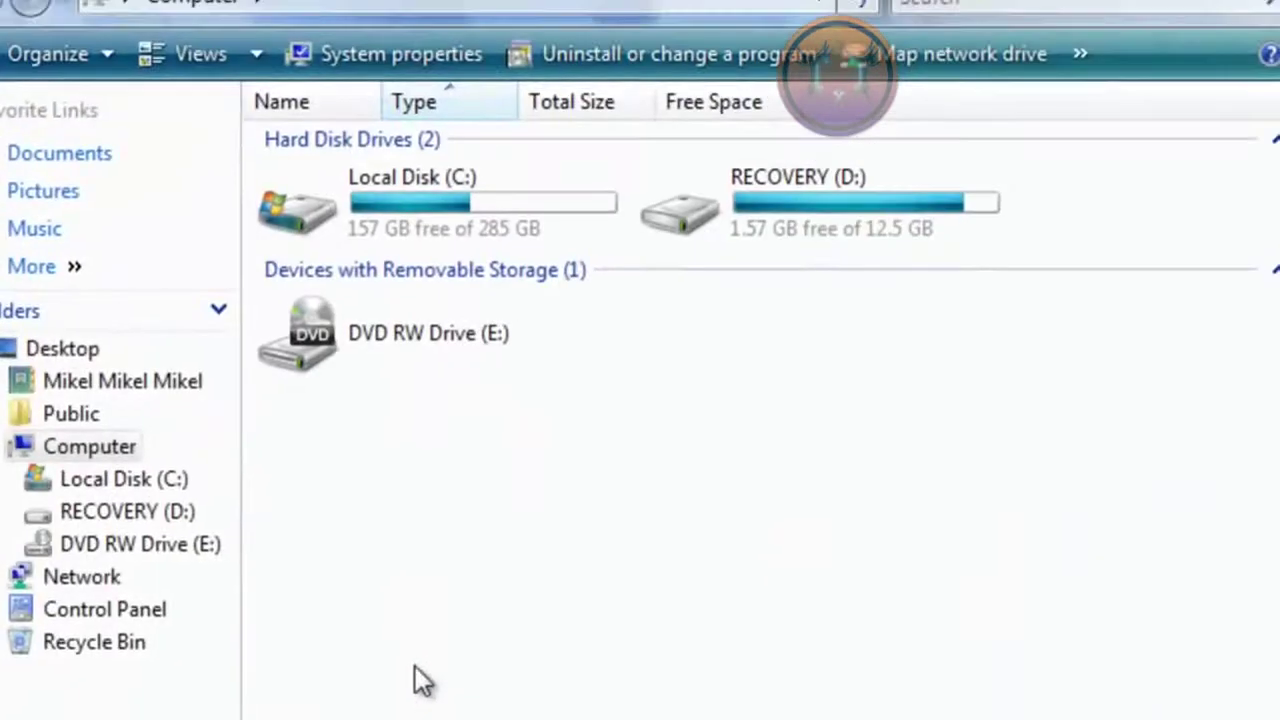
{"action": "double_click", "coordinate": [446, 215]}
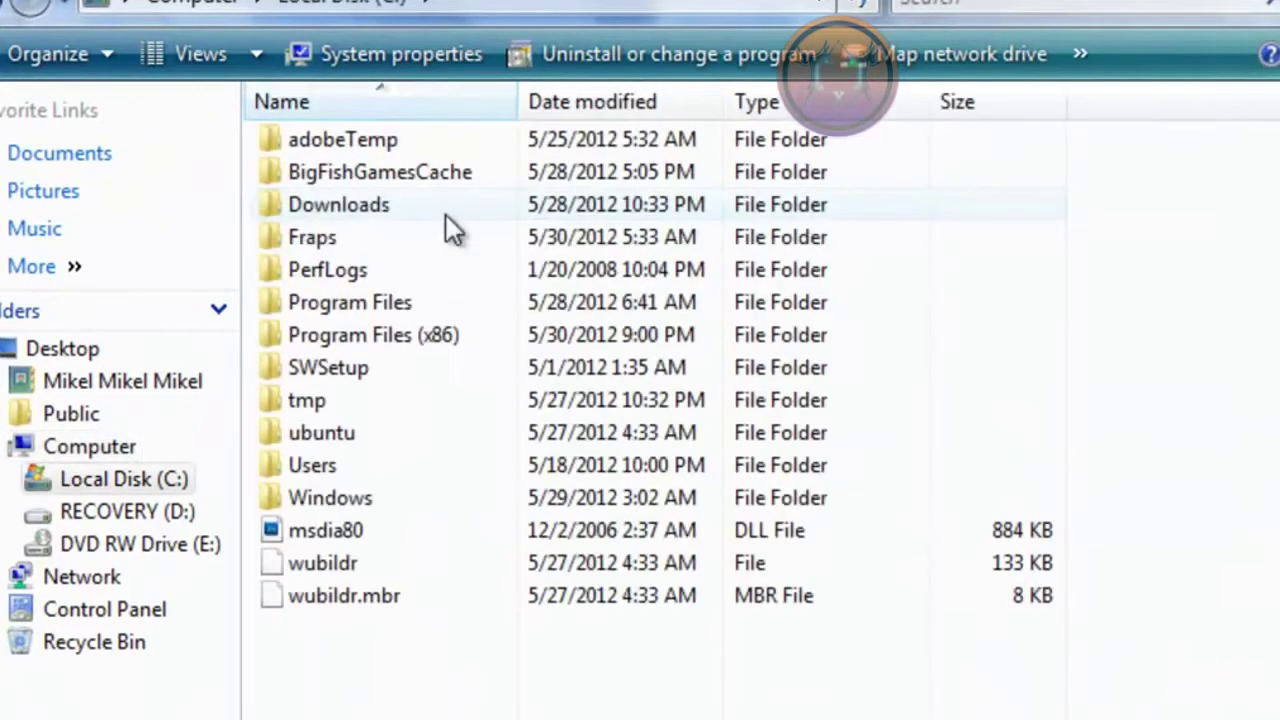
{"action": "double_click", "coordinate": [422, 335]}
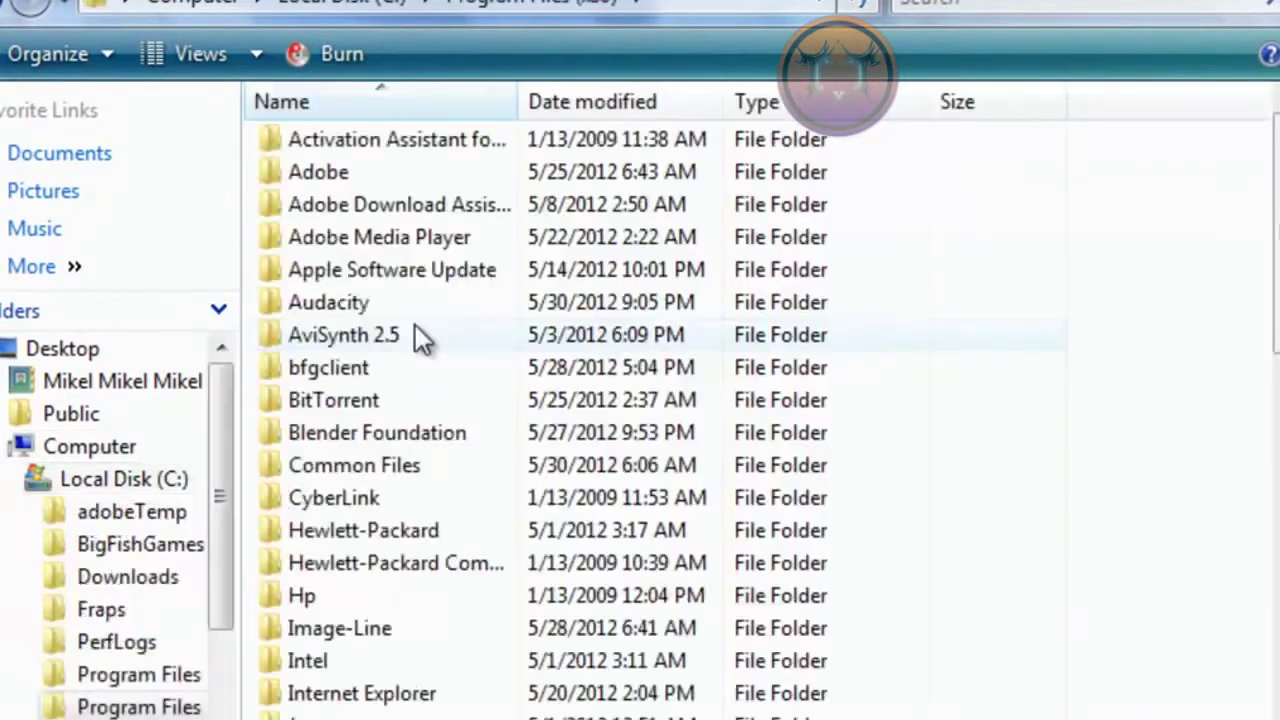
{"action": "double_click", "coordinate": [368, 300]}
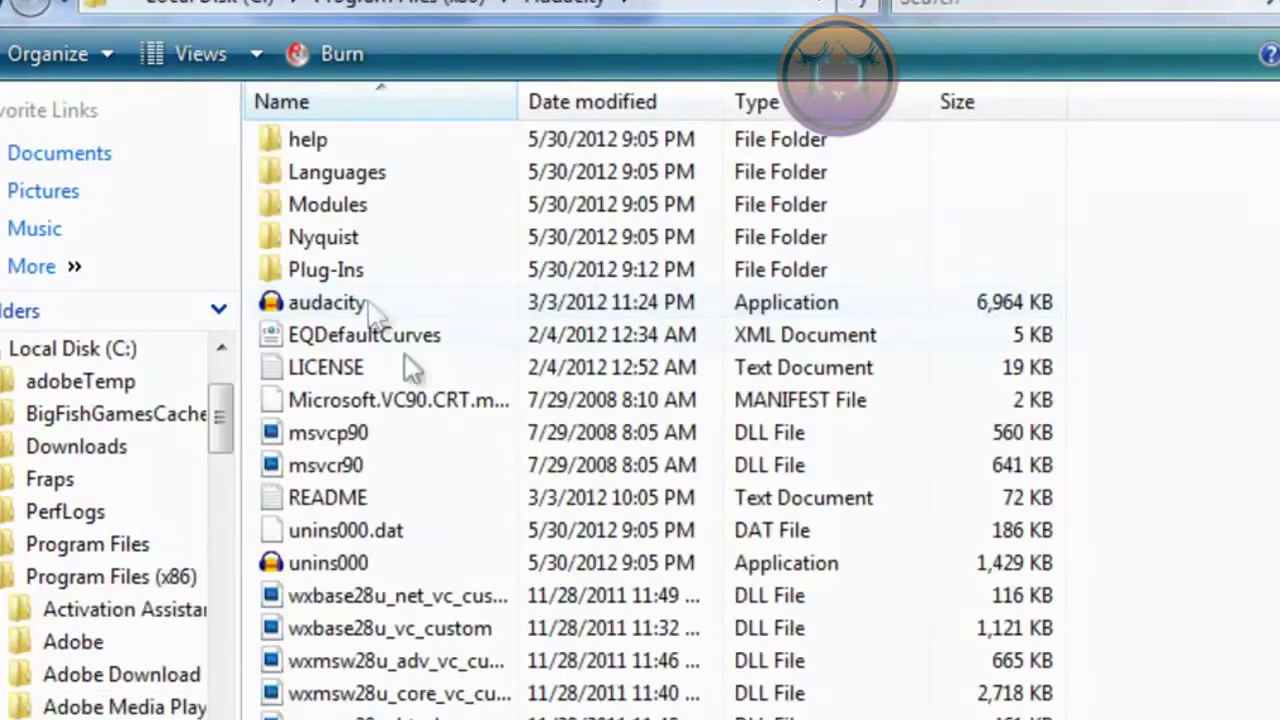
{"action": "double_click", "coordinate": [361, 274]}
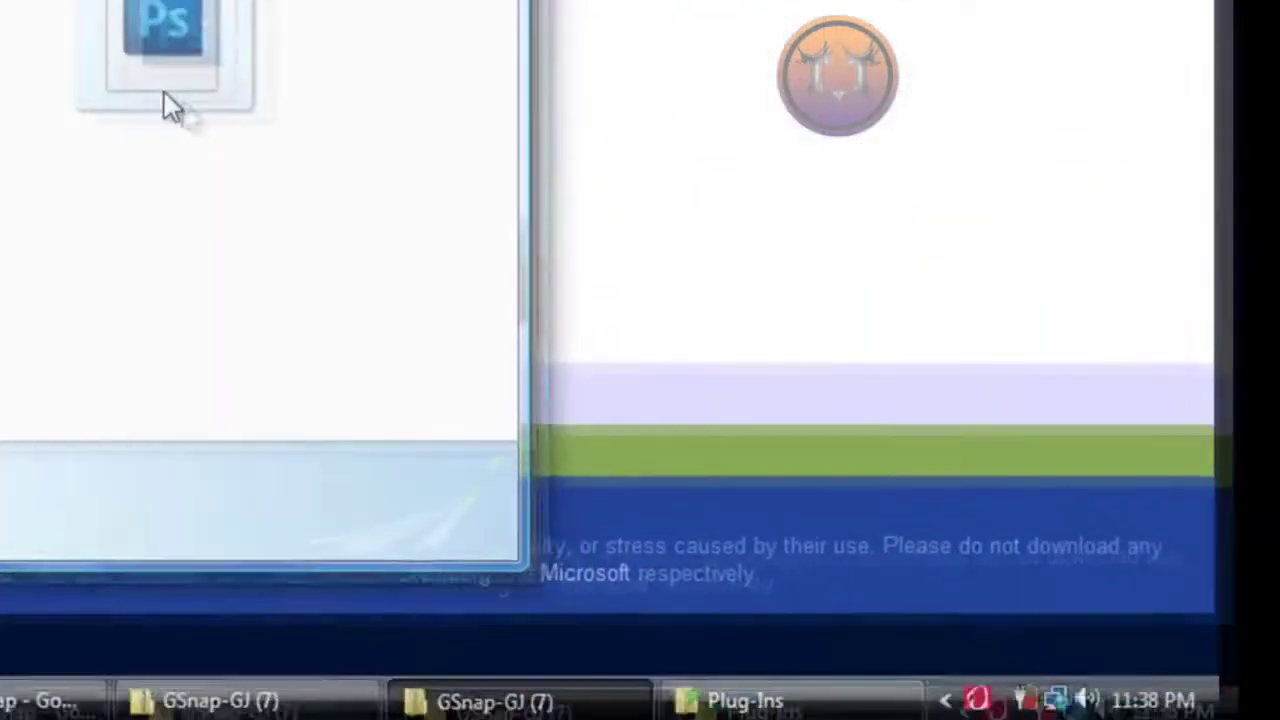
{"action": "left_click_drag", "start_coordinate": [166, 95], "coordinate": [794, 488]}
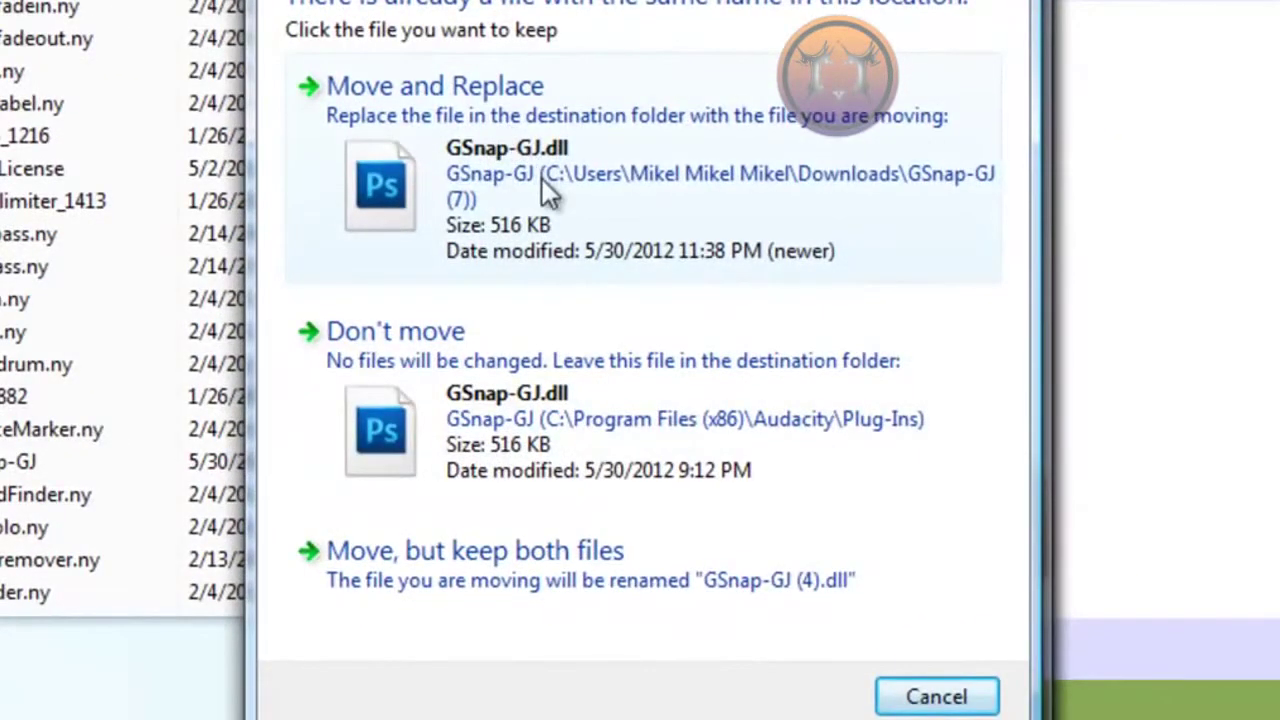
{"action": "left_click", "coordinate": [590, 395]}
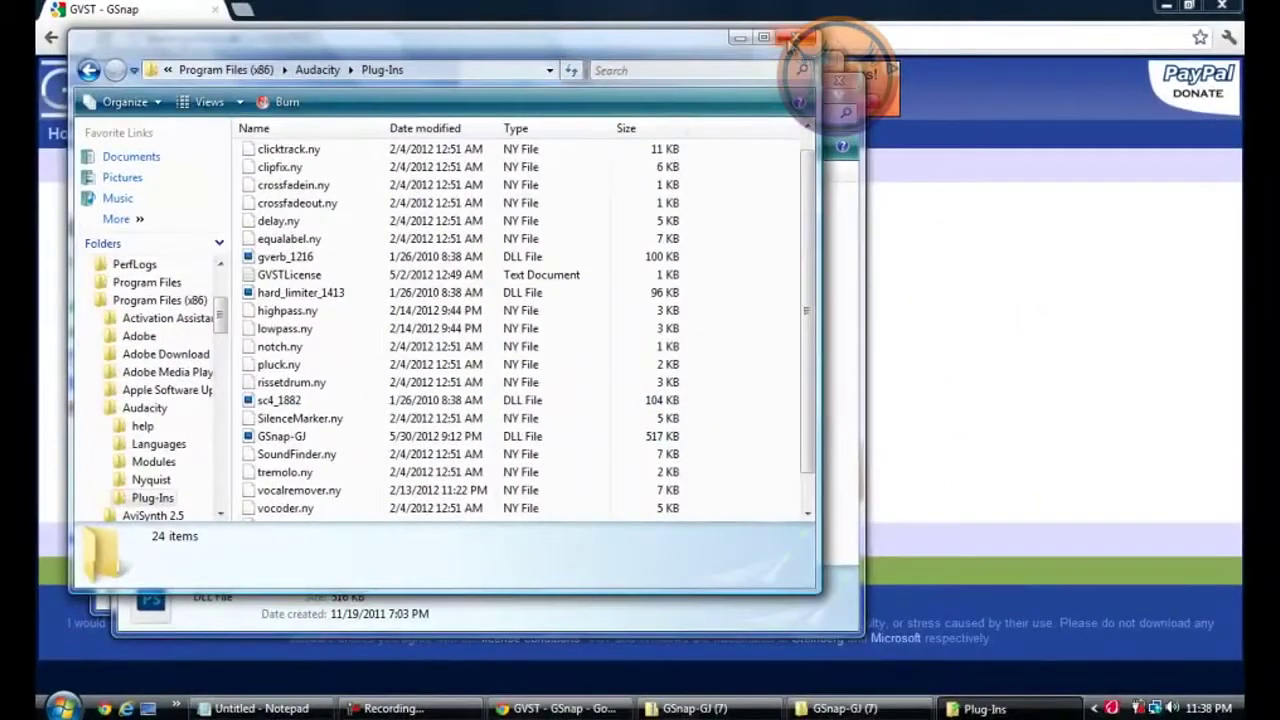
Close the Explorer and Chrome windows to get back to the desktop
{"action": "left_click", "coordinate": [792, 40]}
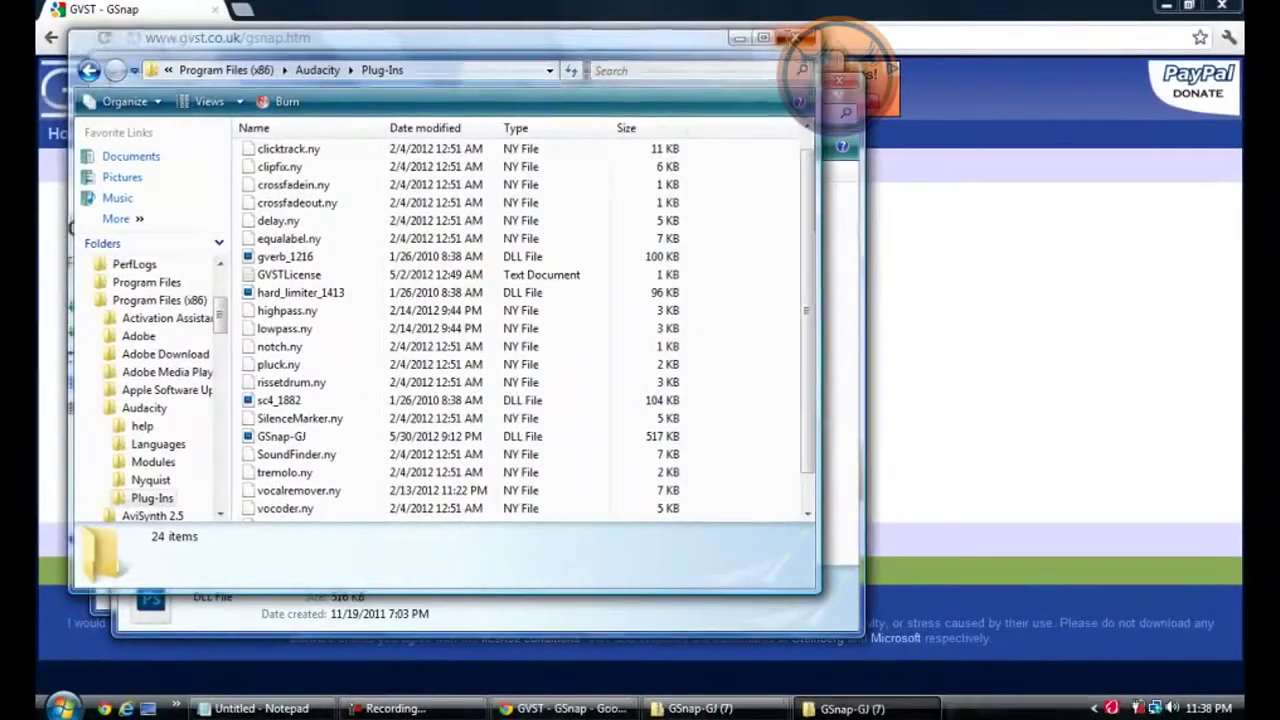
{"action": "left_click", "coordinate": [834, 86]}
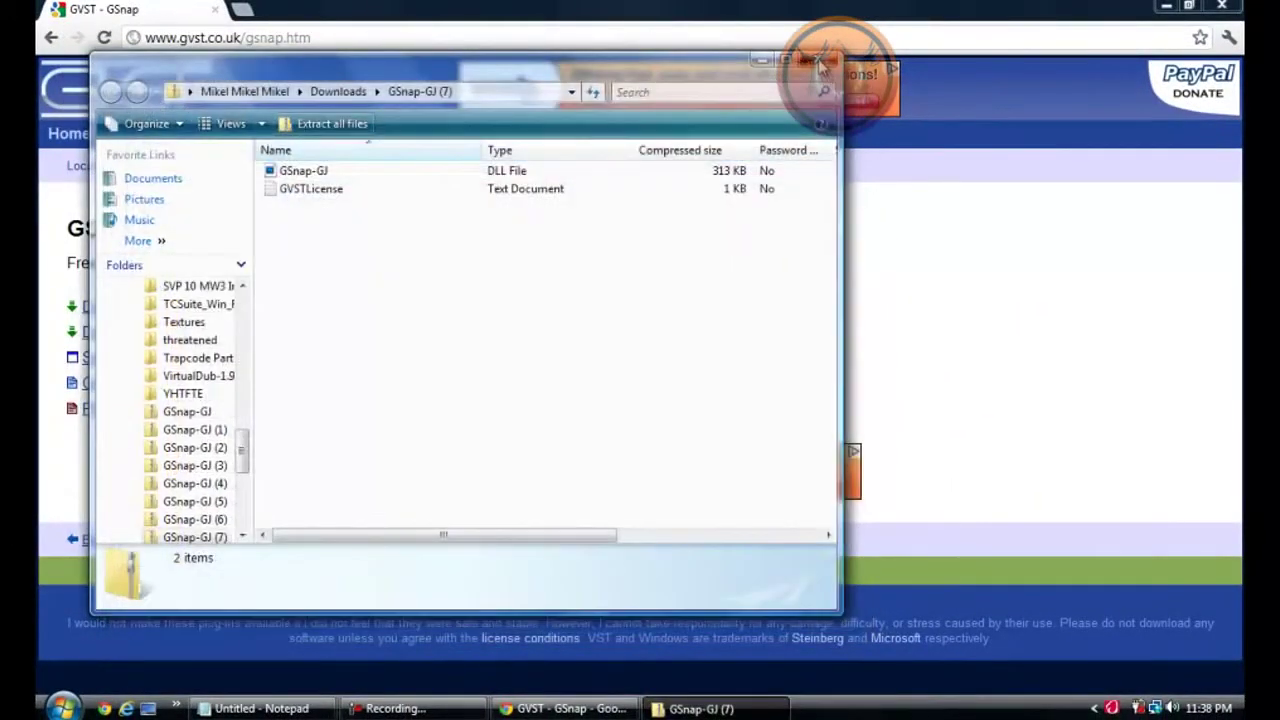
{"action": "key", "text": "alt+F4"}
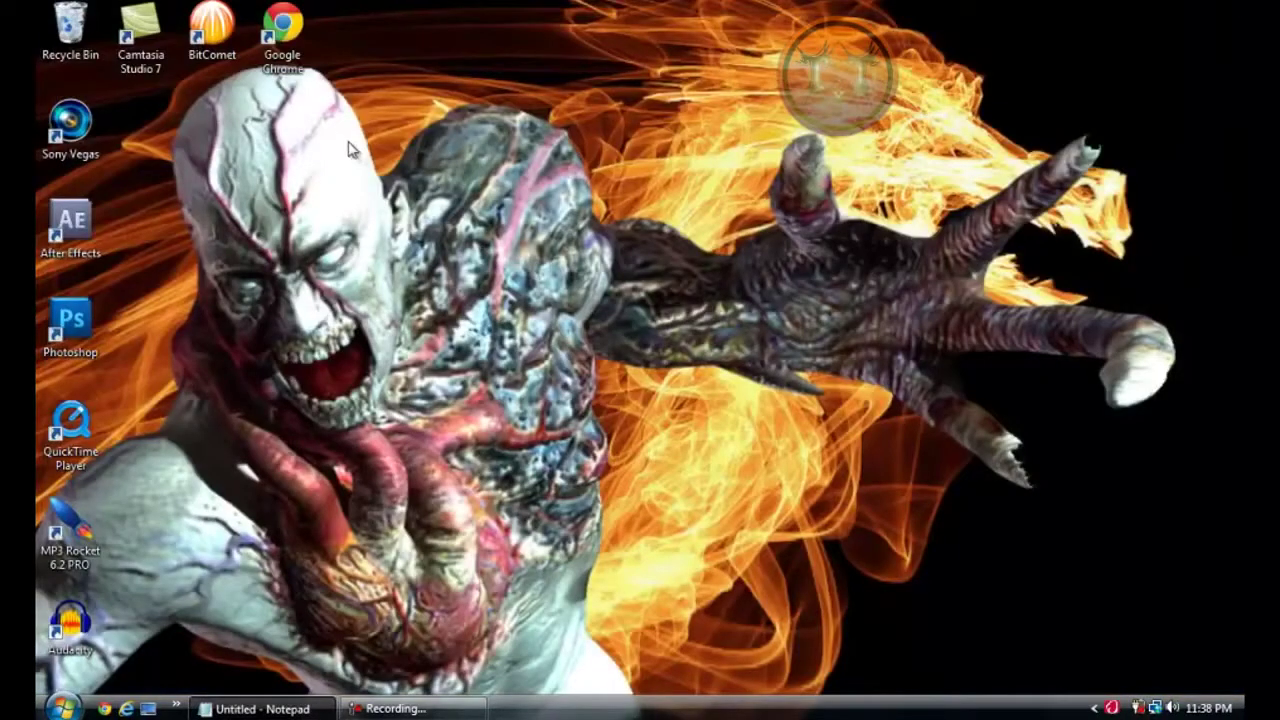
Launch Audacity and record a roughly four-second stereo voice clip
{"action": "left_click", "coordinate": [68, 648]}
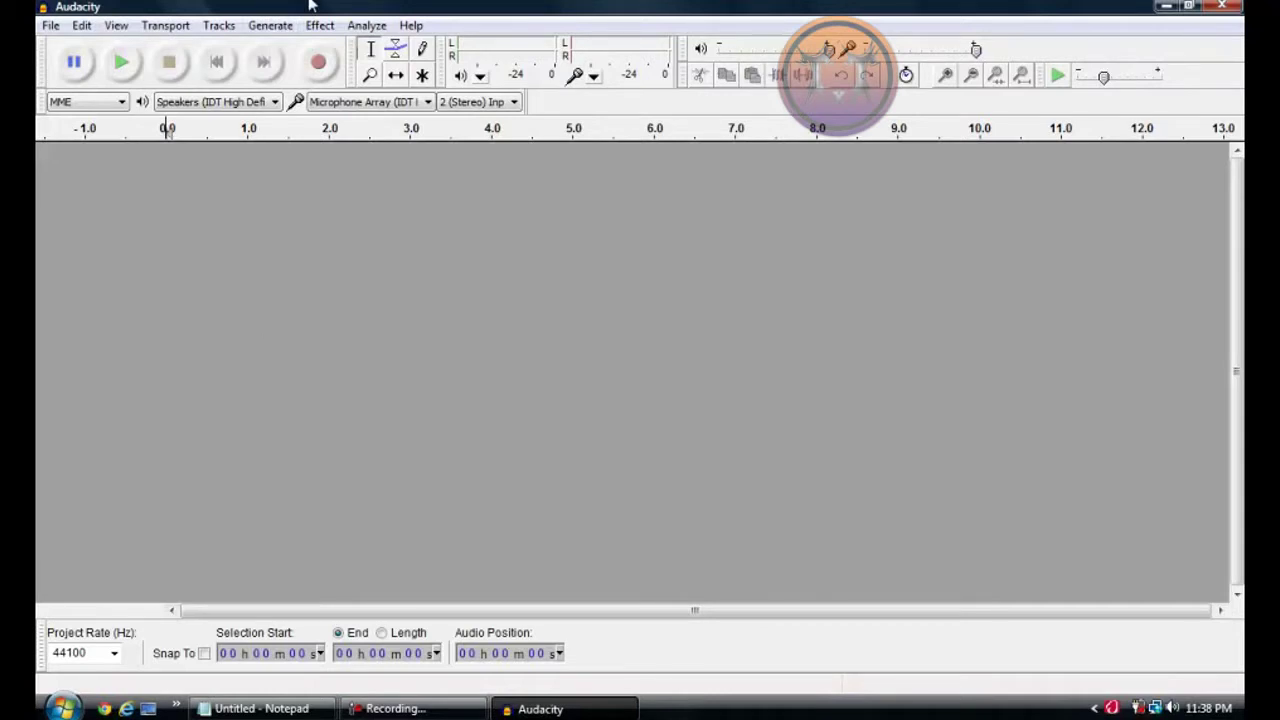
{"action": "left_click", "coordinate": [320, 64]}
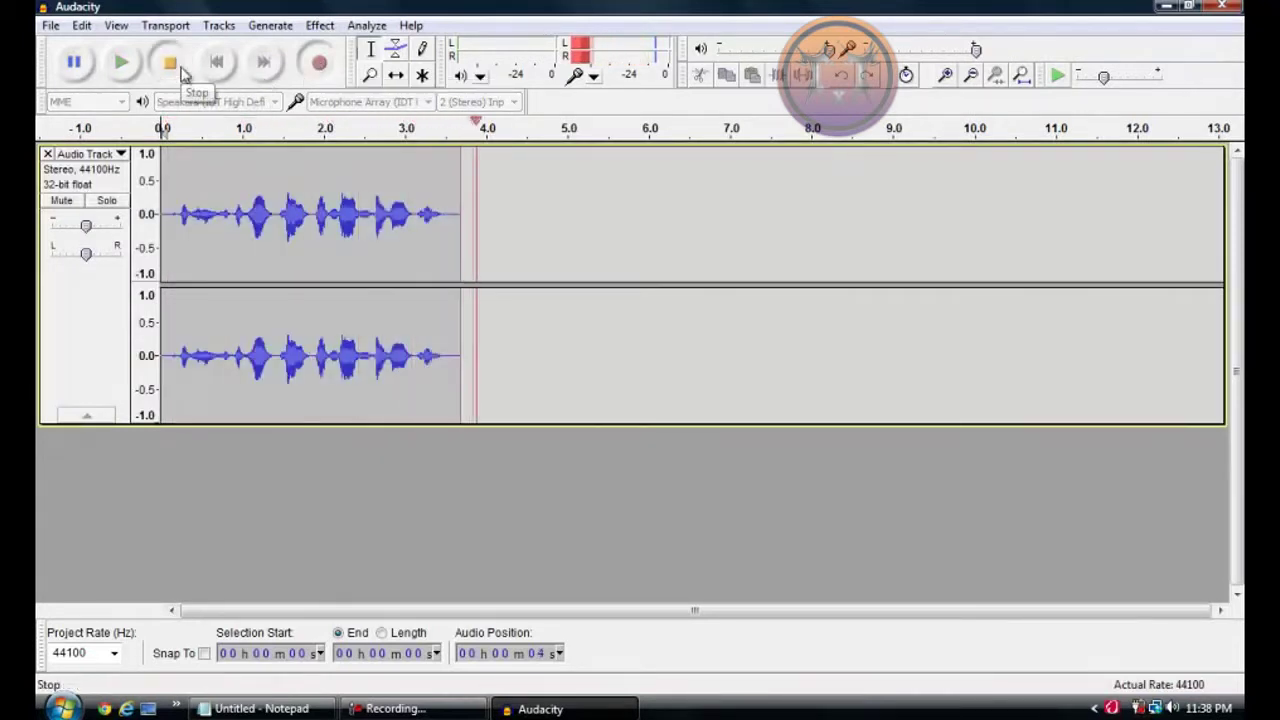
{"action": "left_click", "coordinate": [172, 64]}
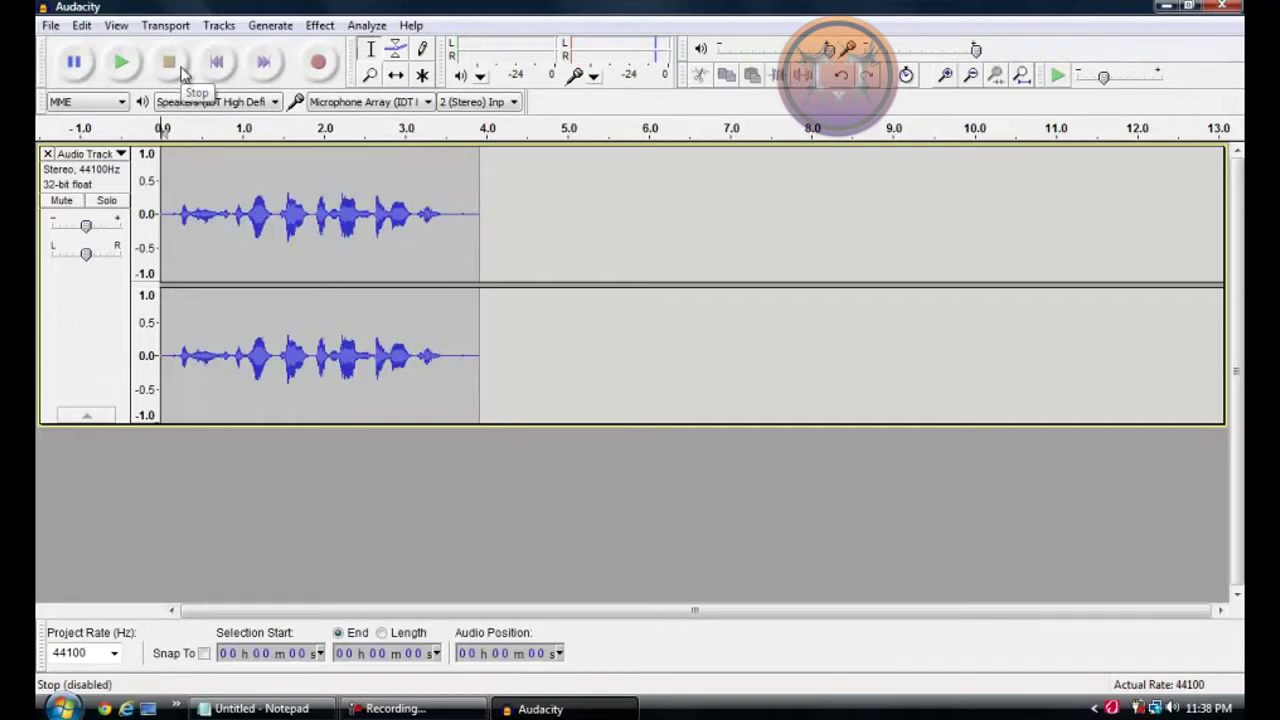
{"action": "left_click", "coordinate": [320, 25]}
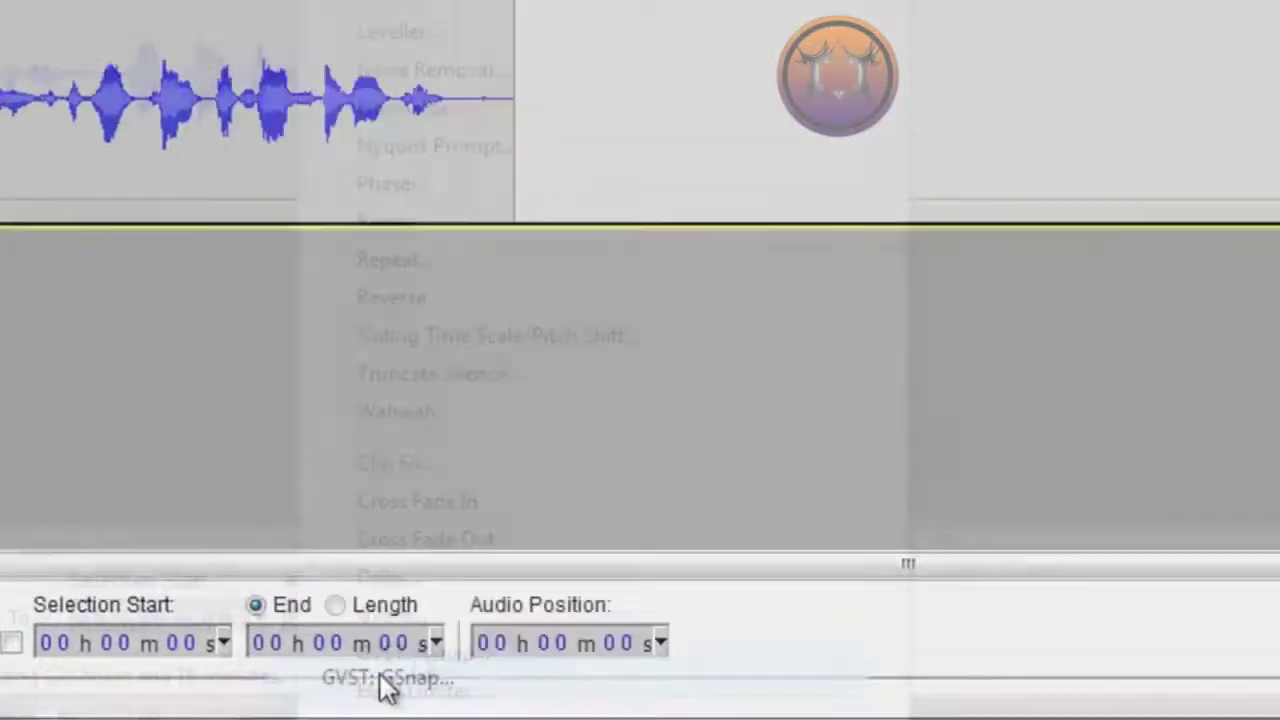
Open the GVST GSnap effect and lower its minimum frequency to 40 Hz
{"action": "left_click", "coordinate": [382, 676]}
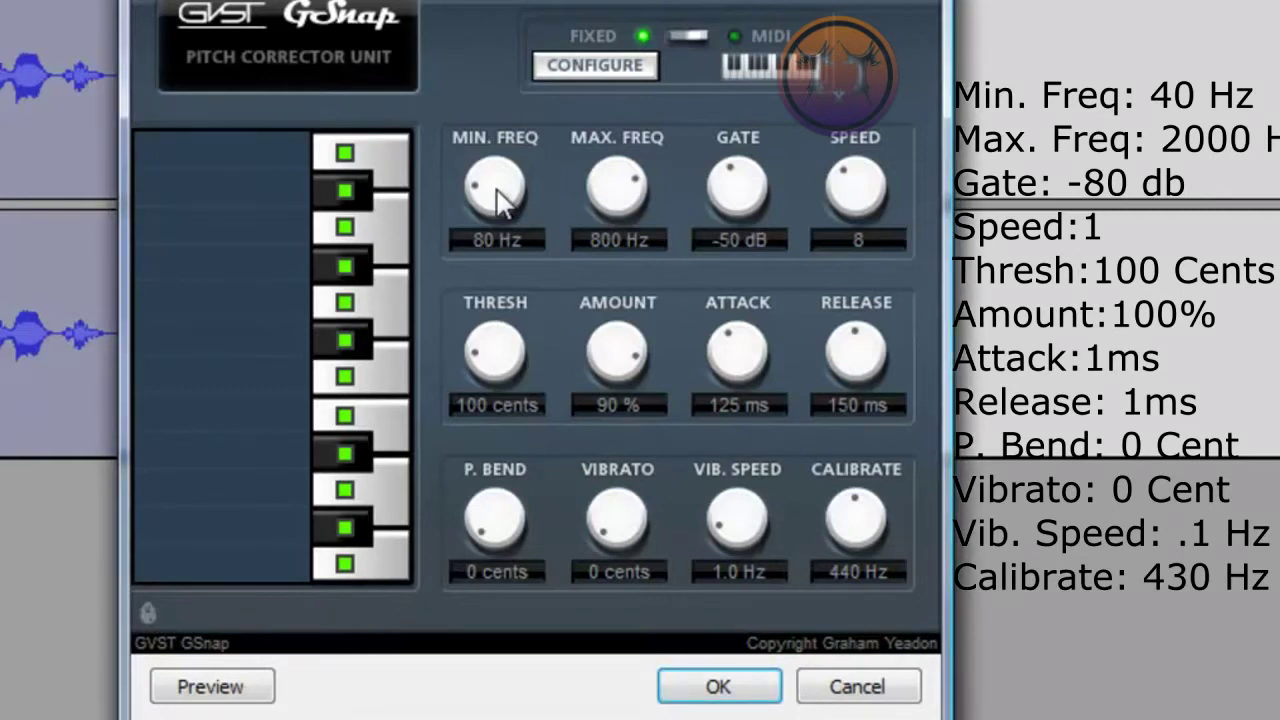
{"action": "left_click_drag", "start_coordinate": [500, 200], "coordinate": [510, 238]}
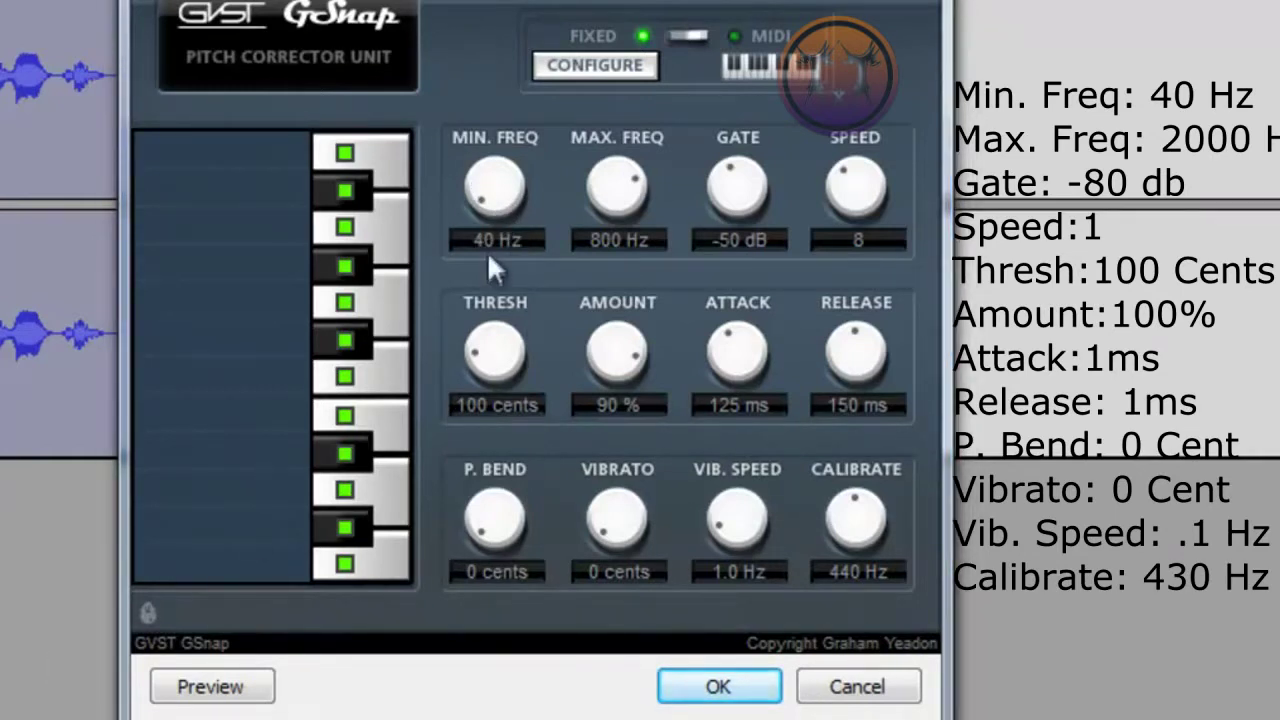
Set GSnap max frequency 2000 Hz, gate -80 dB, speed 1, amount 100%, attack and release 1 ms
{"action": "left_click_drag", "start_coordinate": [624, 195], "coordinate": [624, 150]}
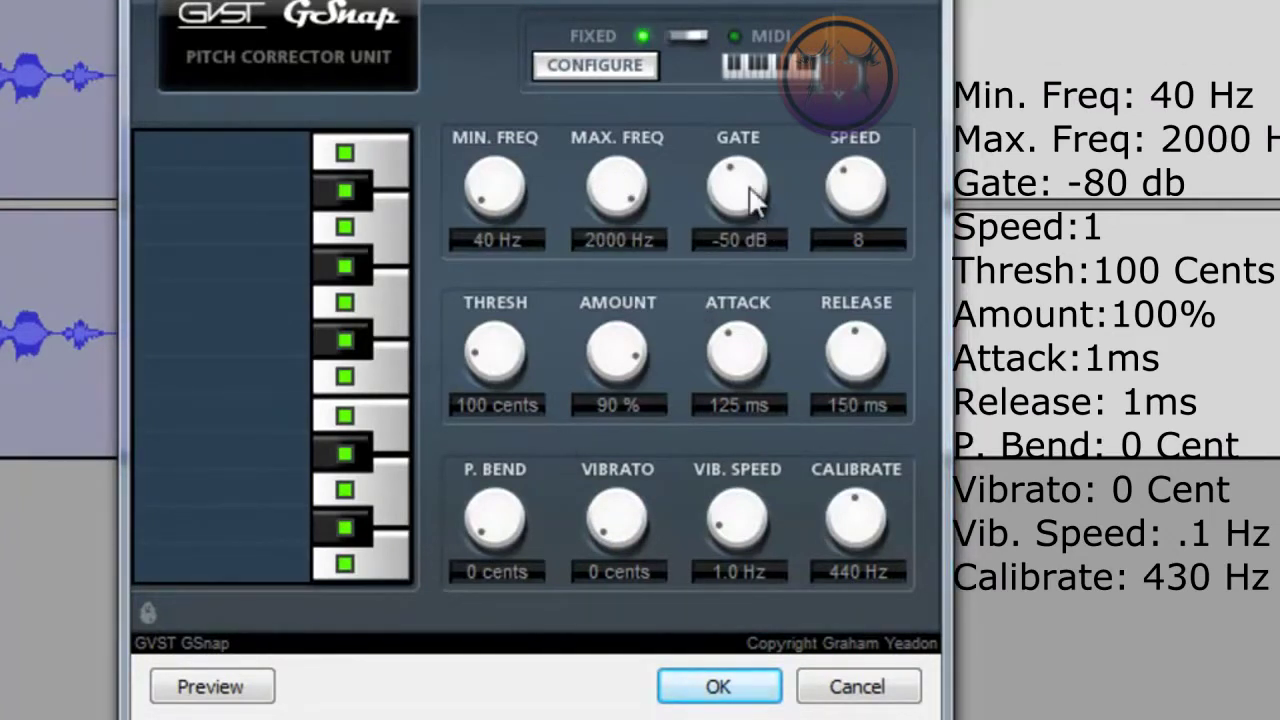
{"action": "left_click_drag", "start_coordinate": [752, 200], "coordinate": [751, 250]}
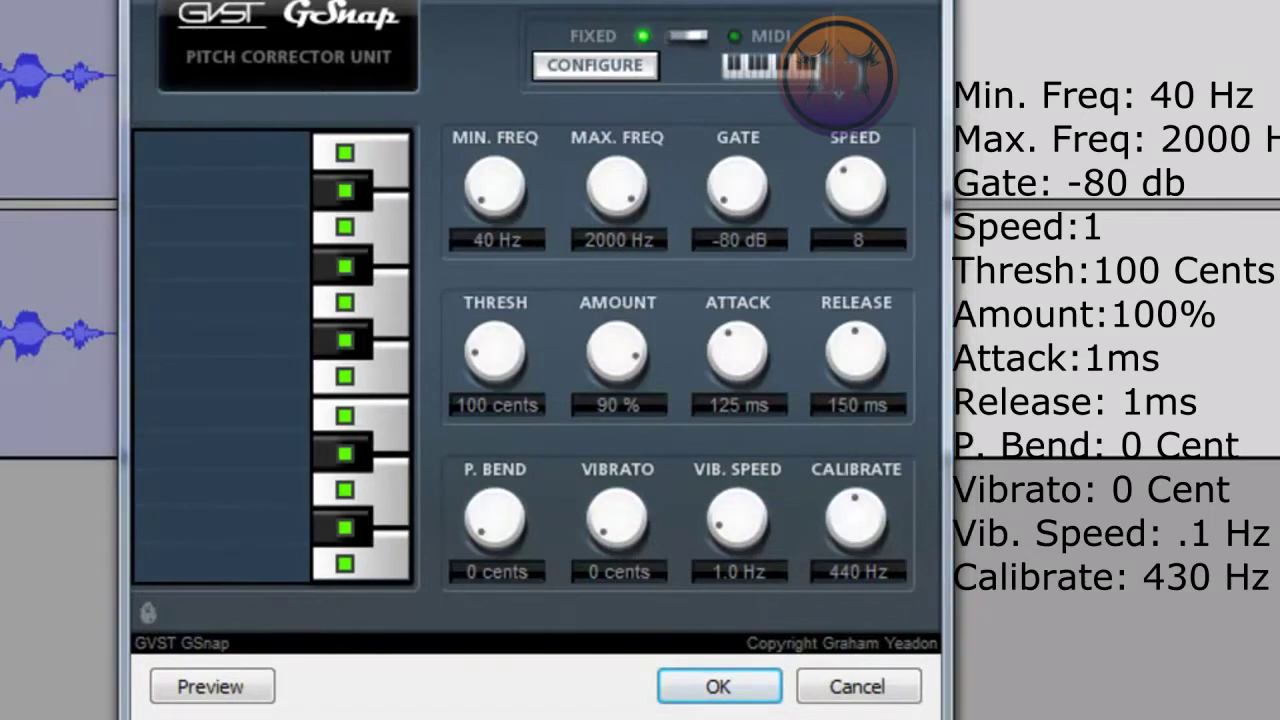
{"action": "left_click_drag", "start_coordinate": [871, 143], "coordinate": [871, 194]}
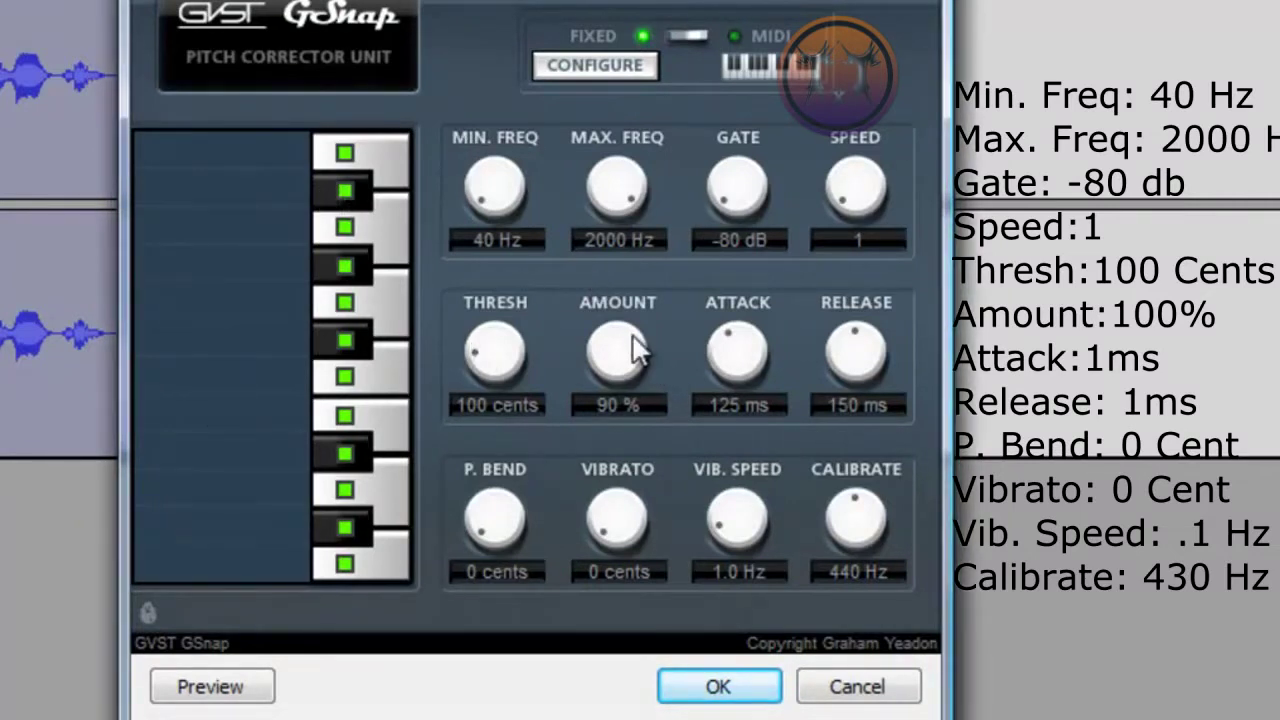
{"action": "mouse_move", "coordinate": [634, 349]}
{"action": "left_mouse_down"}
{"action": "mouse_move", "coordinate": [749, 514]}
{"action": "mouse_move", "coordinate": [686, 149]}
{"action": "left_mouse_up"}
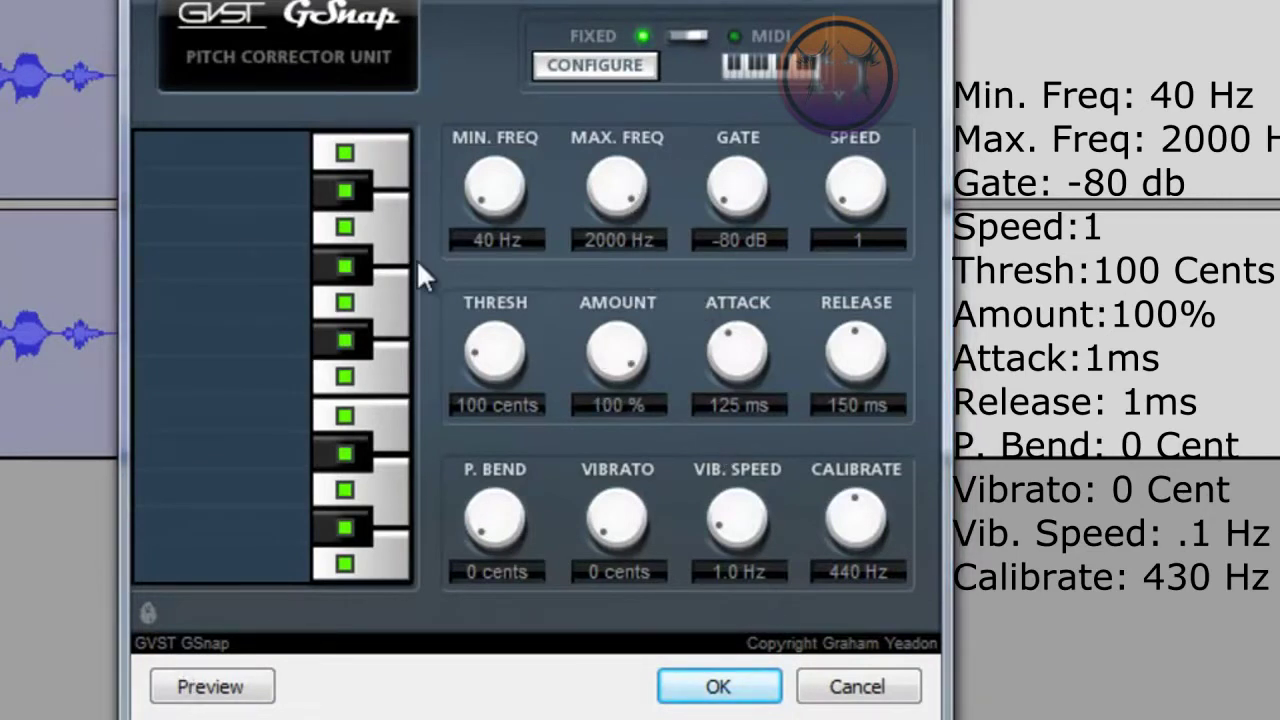
{"action": "left_click_drag", "start_coordinate": [757, 347], "coordinate": [700, 608]}
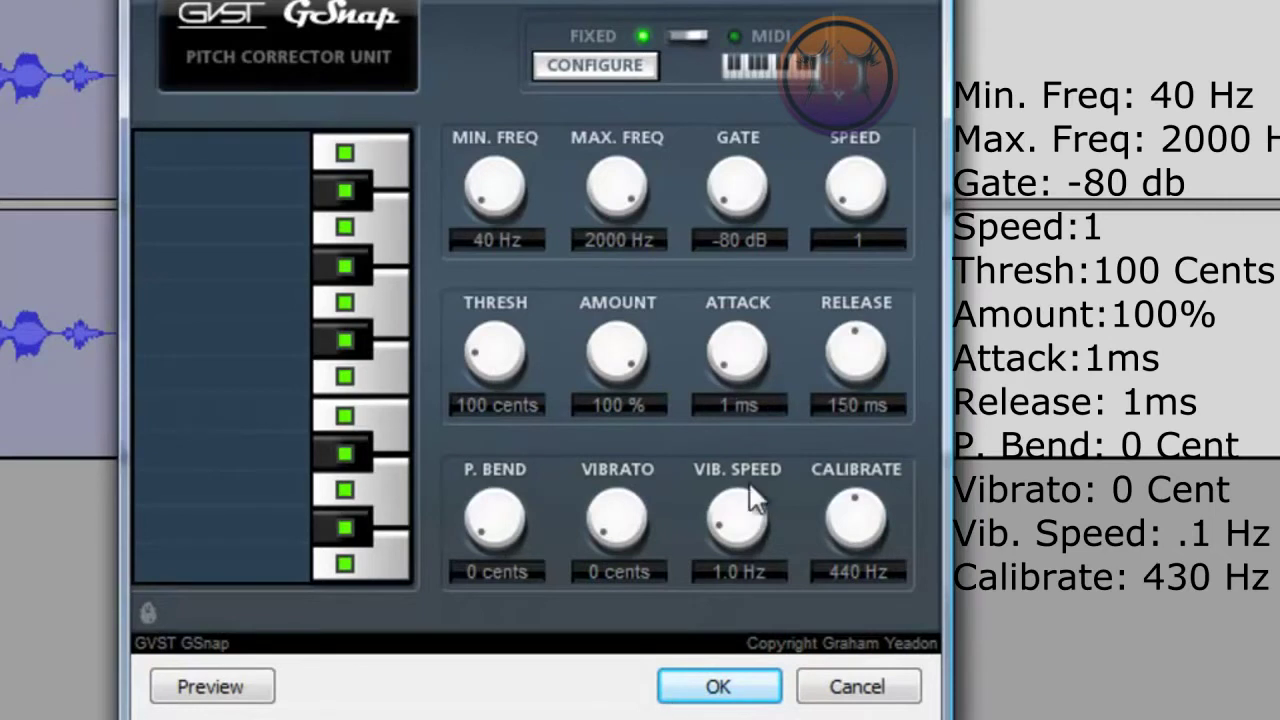
{"action": "left_click_drag", "start_coordinate": [848, 340], "coordinate": [815, 660]}
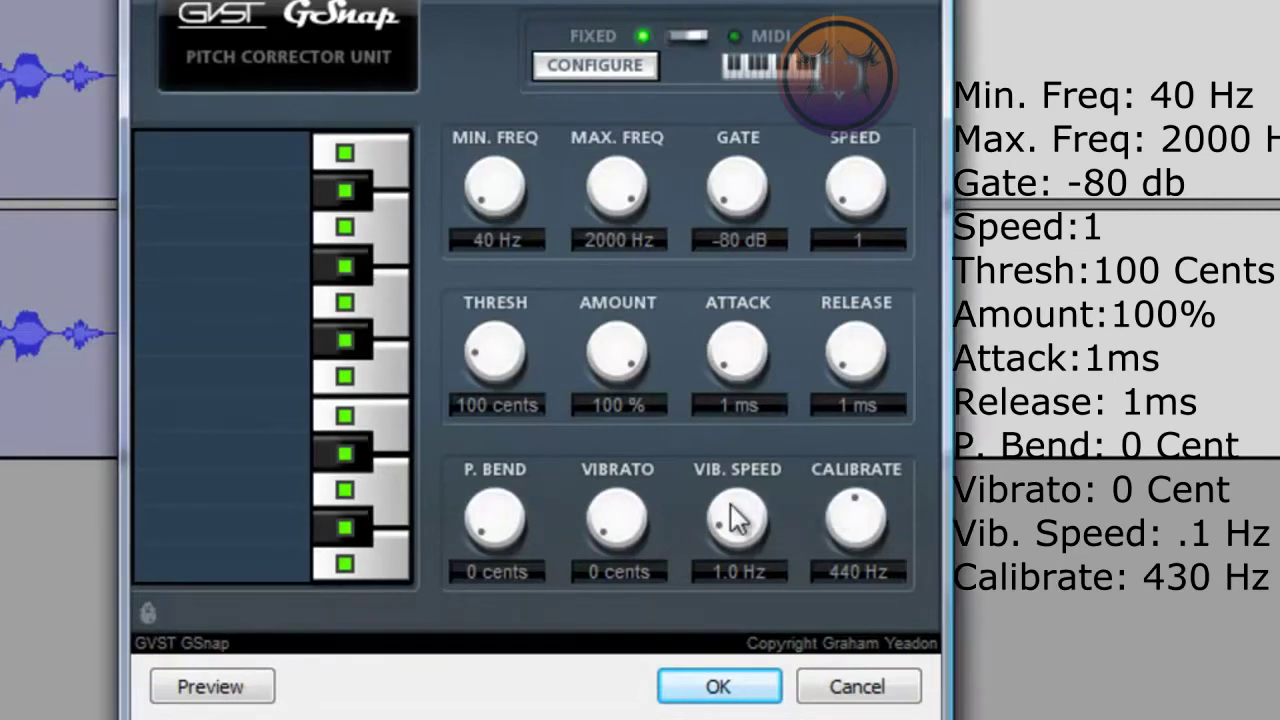
Turn the VIB. SPEED knob to 0.1 Hz and the CALIBRATE knob to 430 Hz
{"action": "left_click_drag", "start_coordinate": [737, 518], "coordinate": [760, 603]}
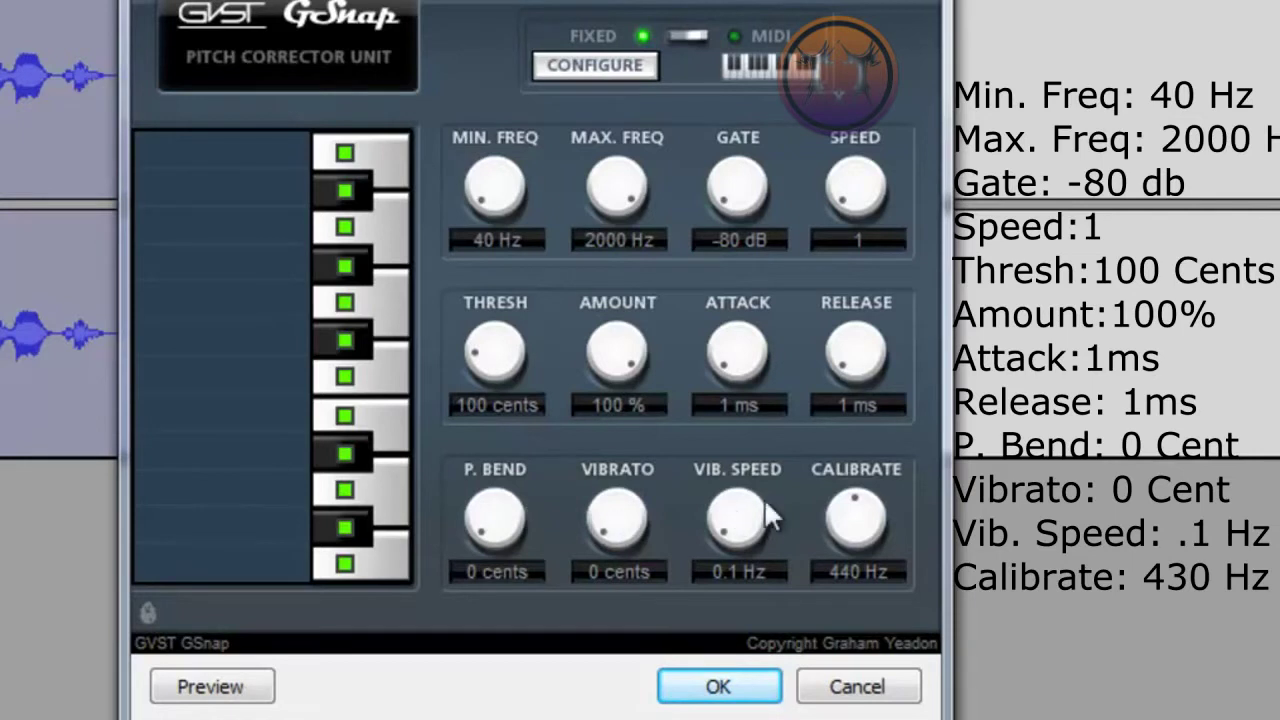
{"action": "left_click_drag", "start_coordinate": [857, 515], "coordinate": [864, 540]}
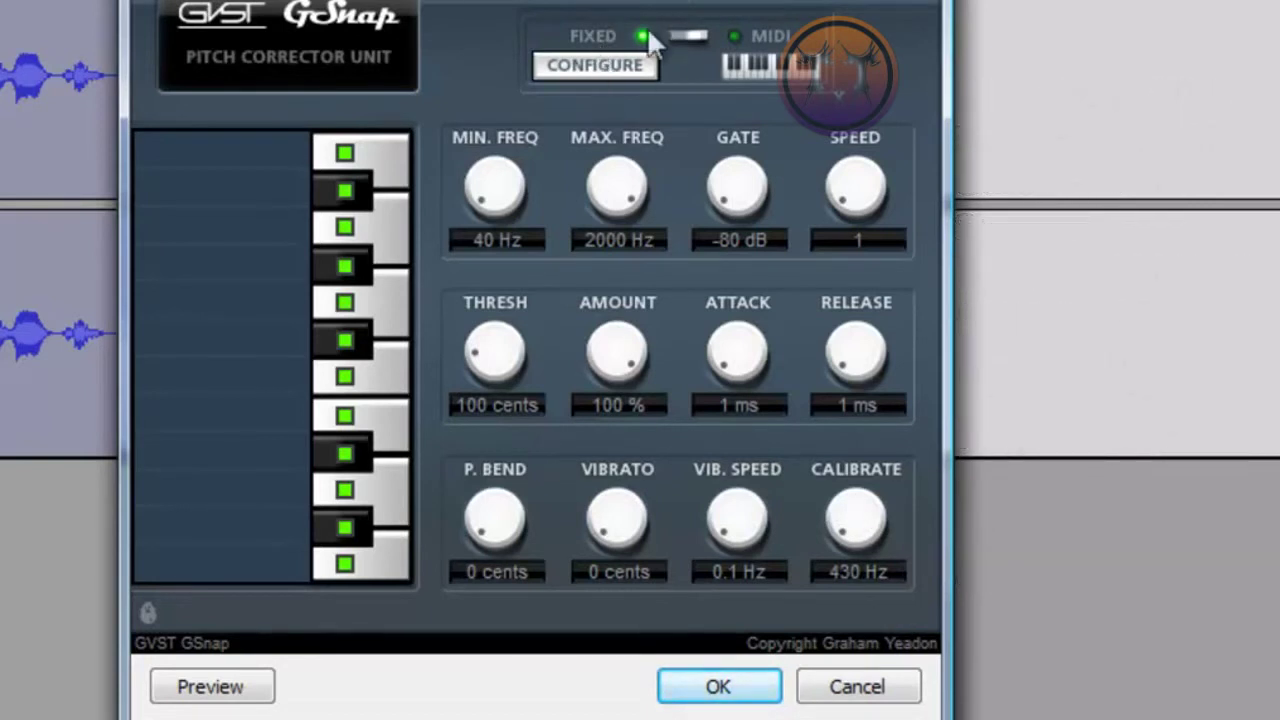
Configure GSnap's key as G# and scale as Phrygian, then start a preview
{"action": "left_click", "coordinate": [625, 68]}
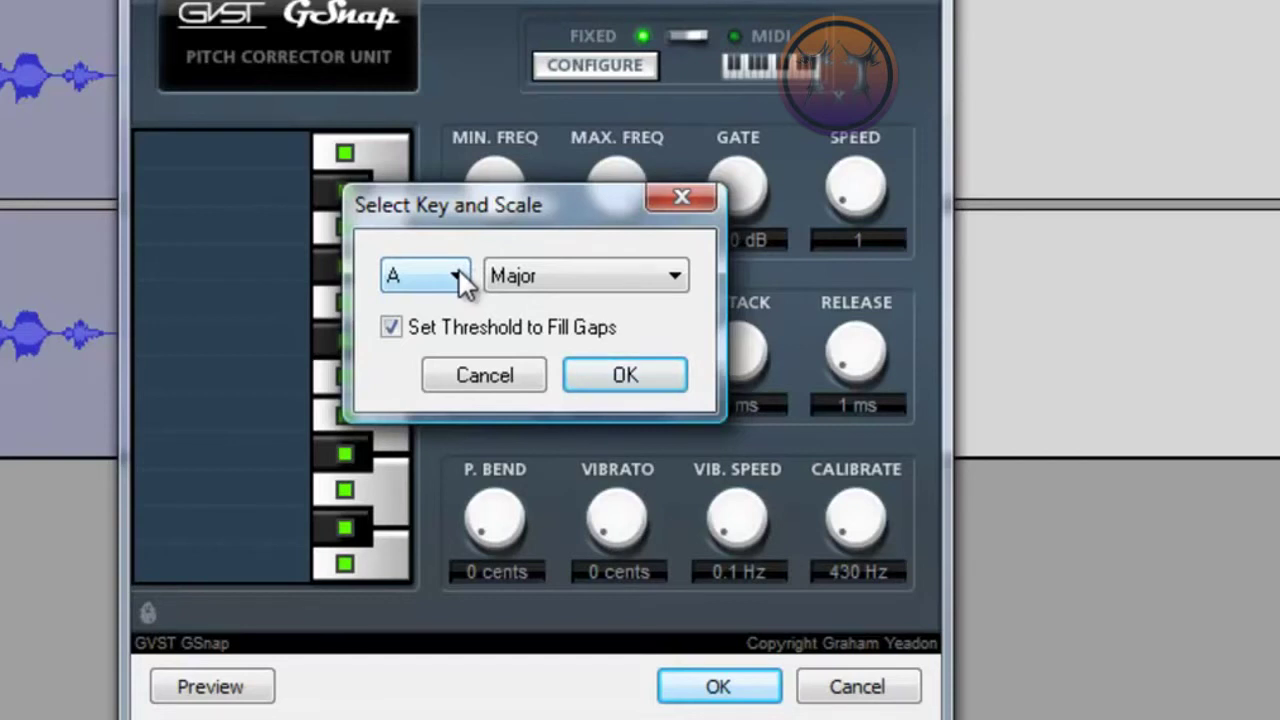
{"action": "left_click", "coordinate": [458, 269]}
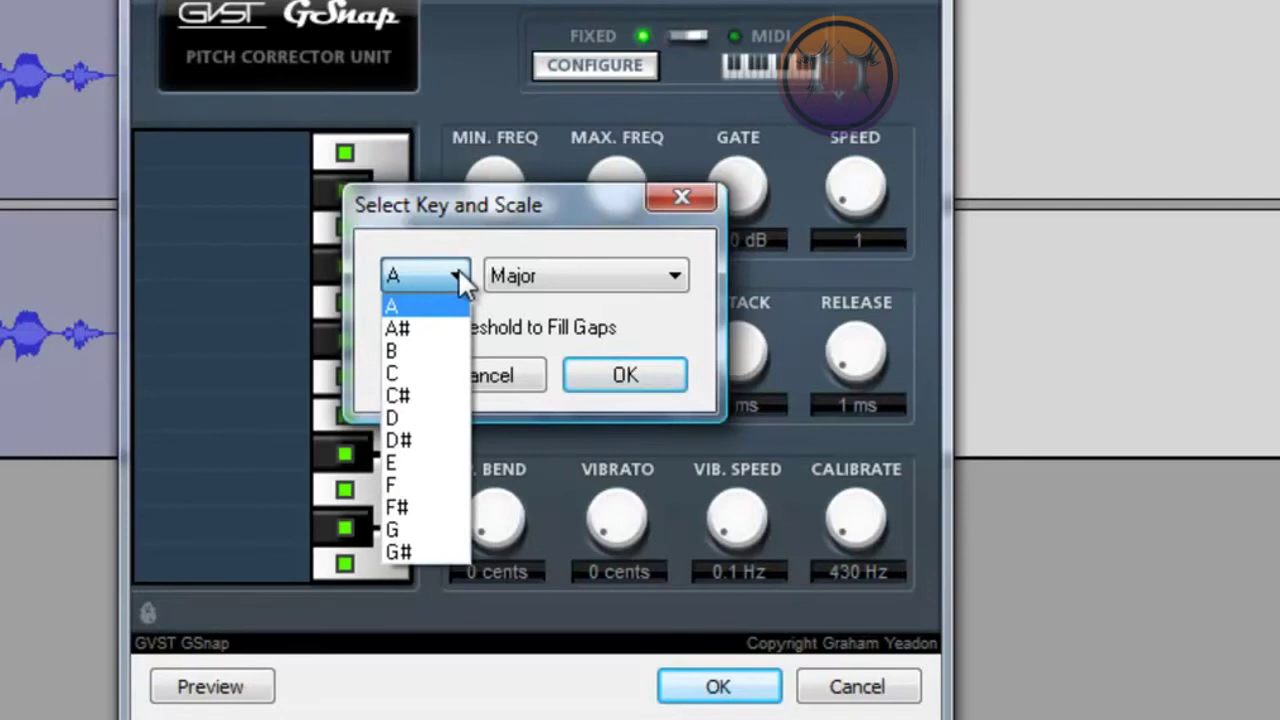
{"action": "left_click", "coordinate": [400, 552]}
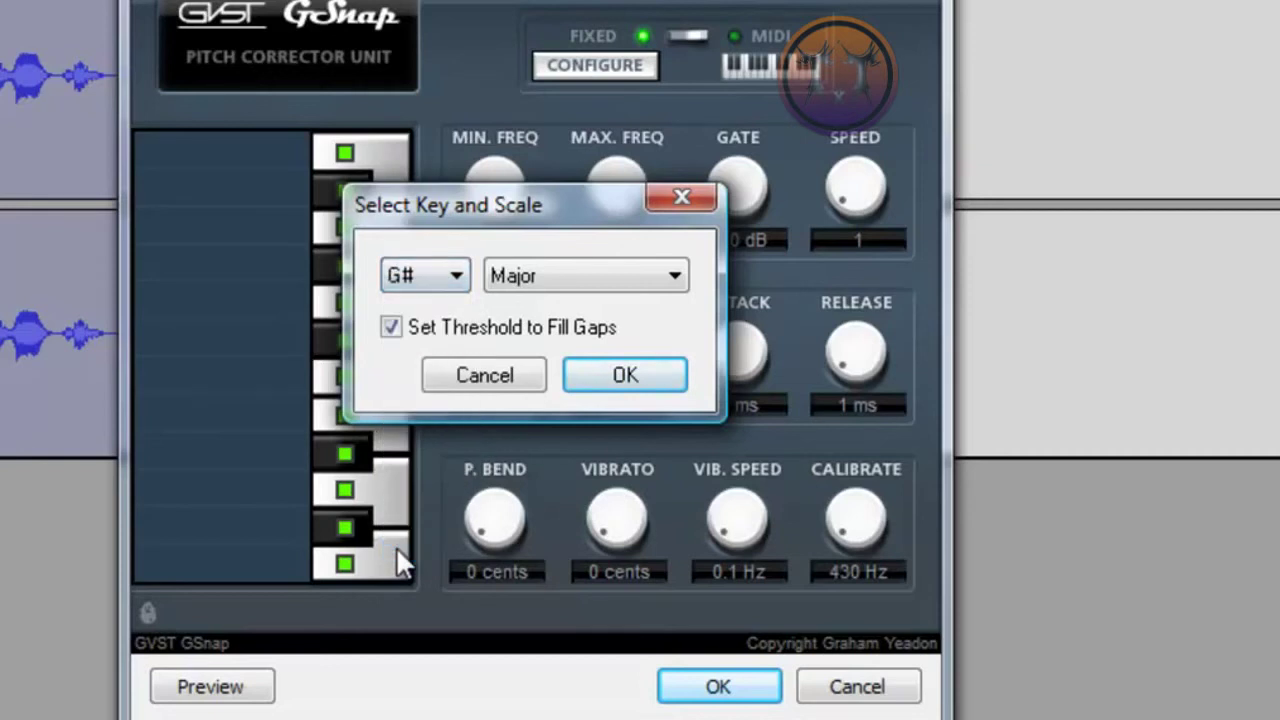
{"action": "left_click", "coordinate": [537, 285]}
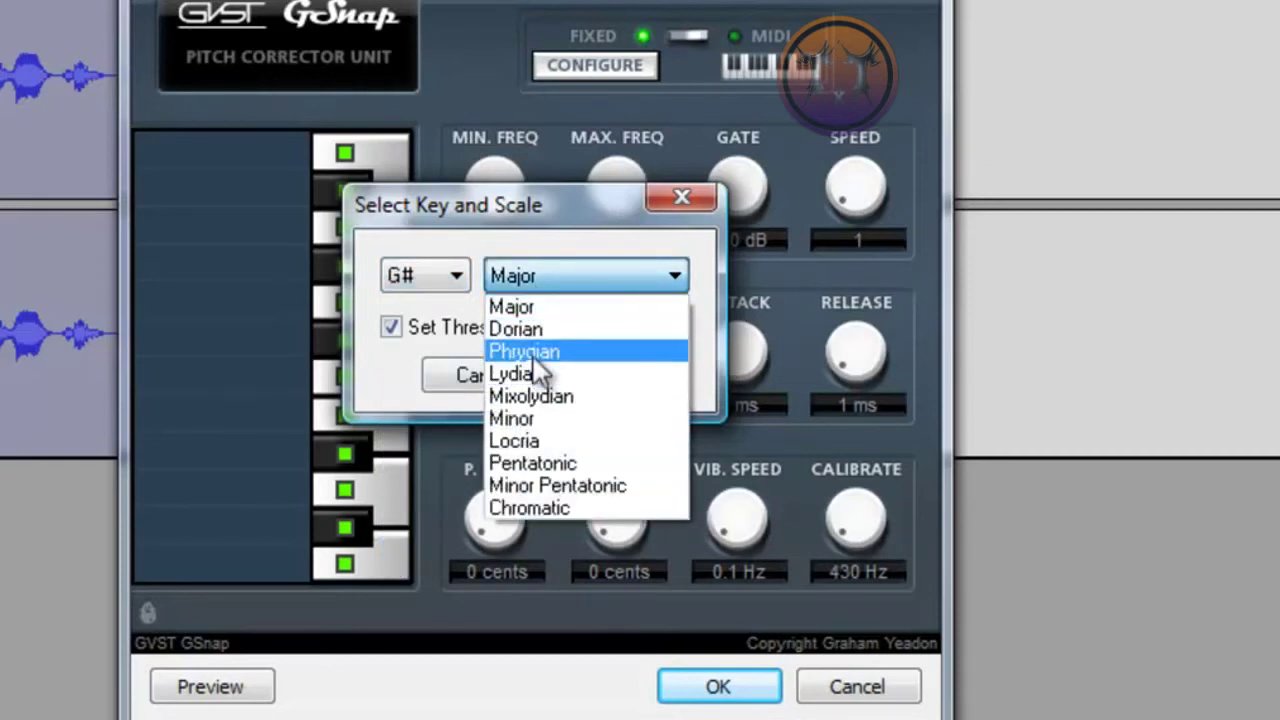
{"action": "left_click", "coordinate": [533, 355]}
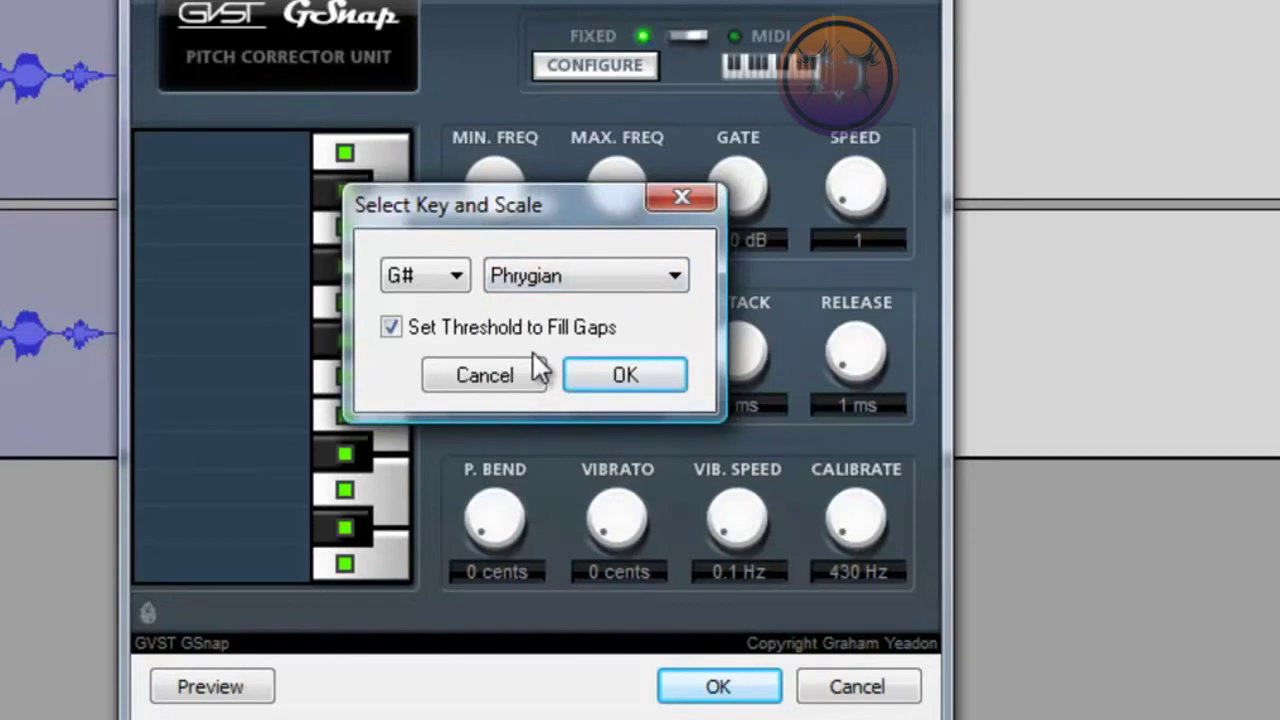
{"action": "left_click", "coordinate": [577, 378]}
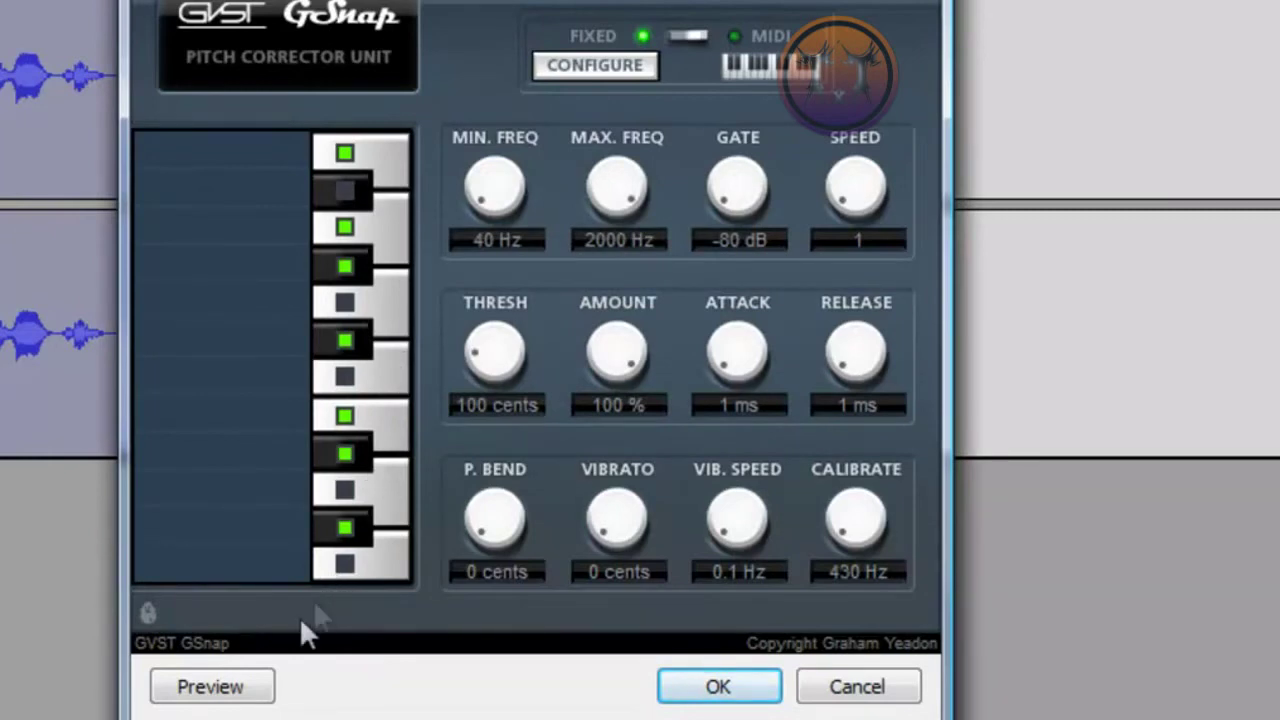
{"action": "left_click", "coordinate": [243, 688]}
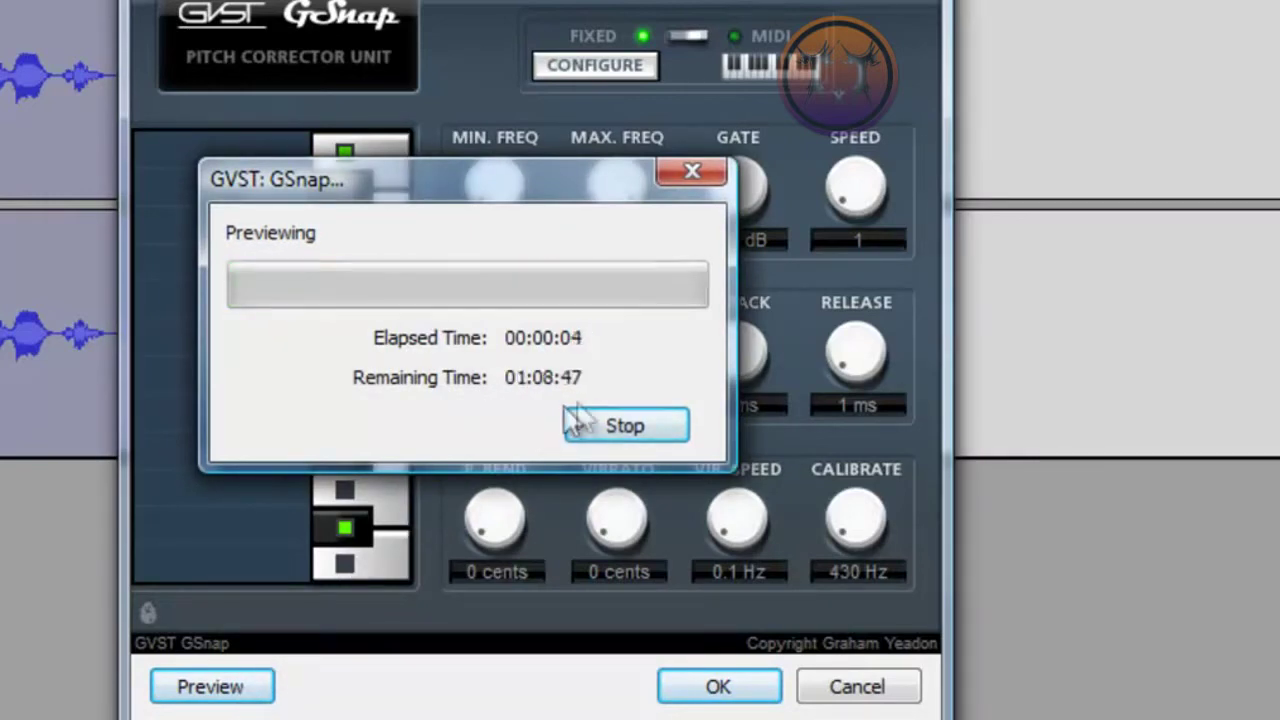
Stop the preview and apply the GSnap correction to the voice clip
{"action": "left_click", "coordinate": [582, 420]}
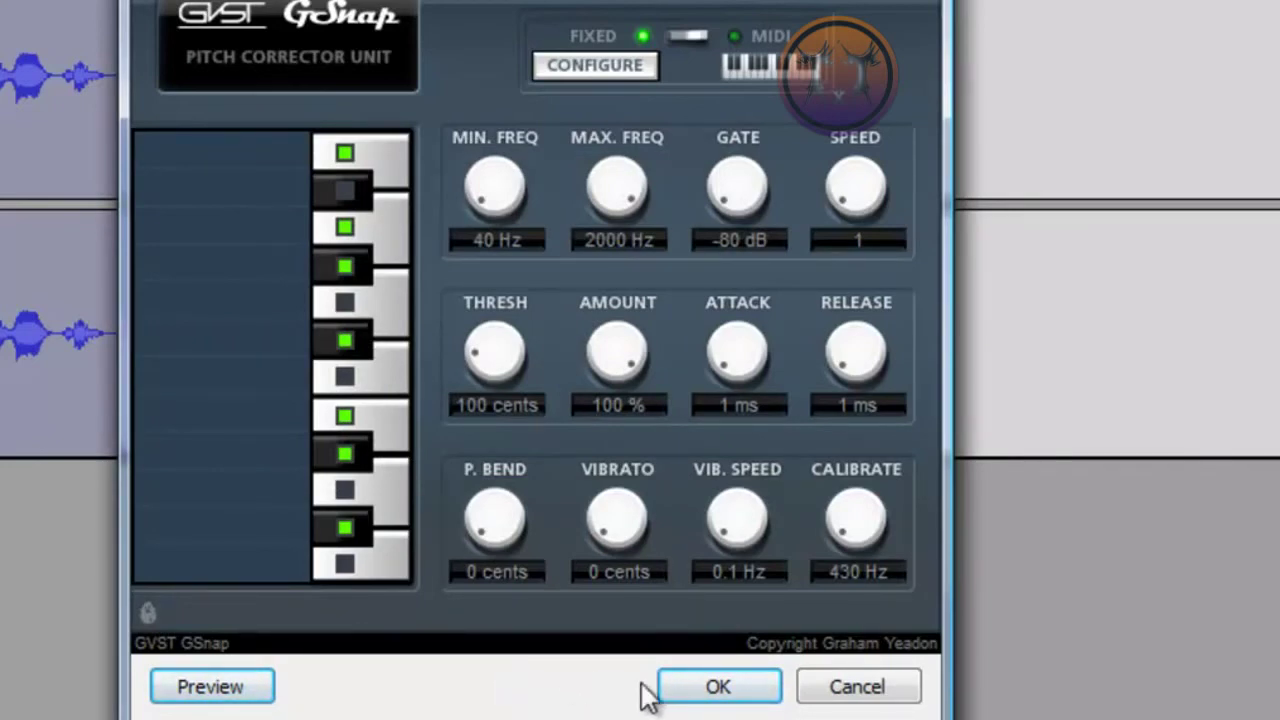
{"action": "left_click", "coordinate": [670, 688]}
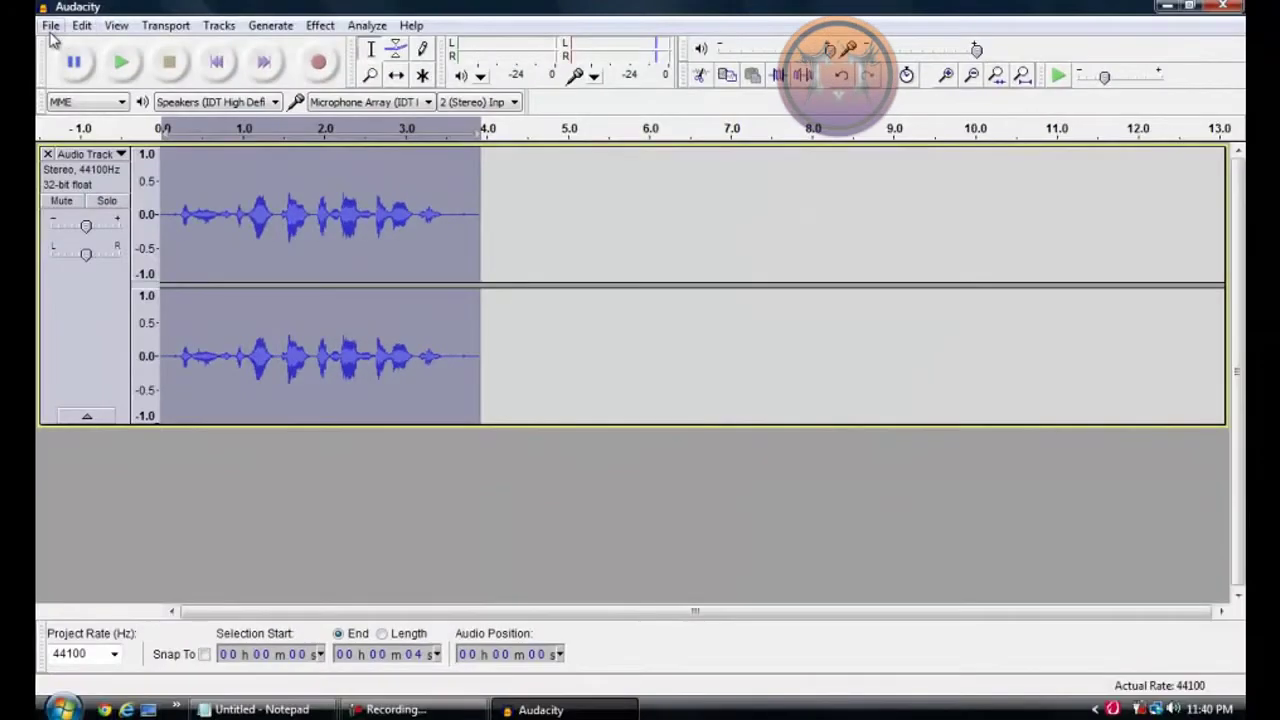
Close Audacity, discarding the unsaved project changes
{"action": "left_click", "coordinate": [50, 25]}
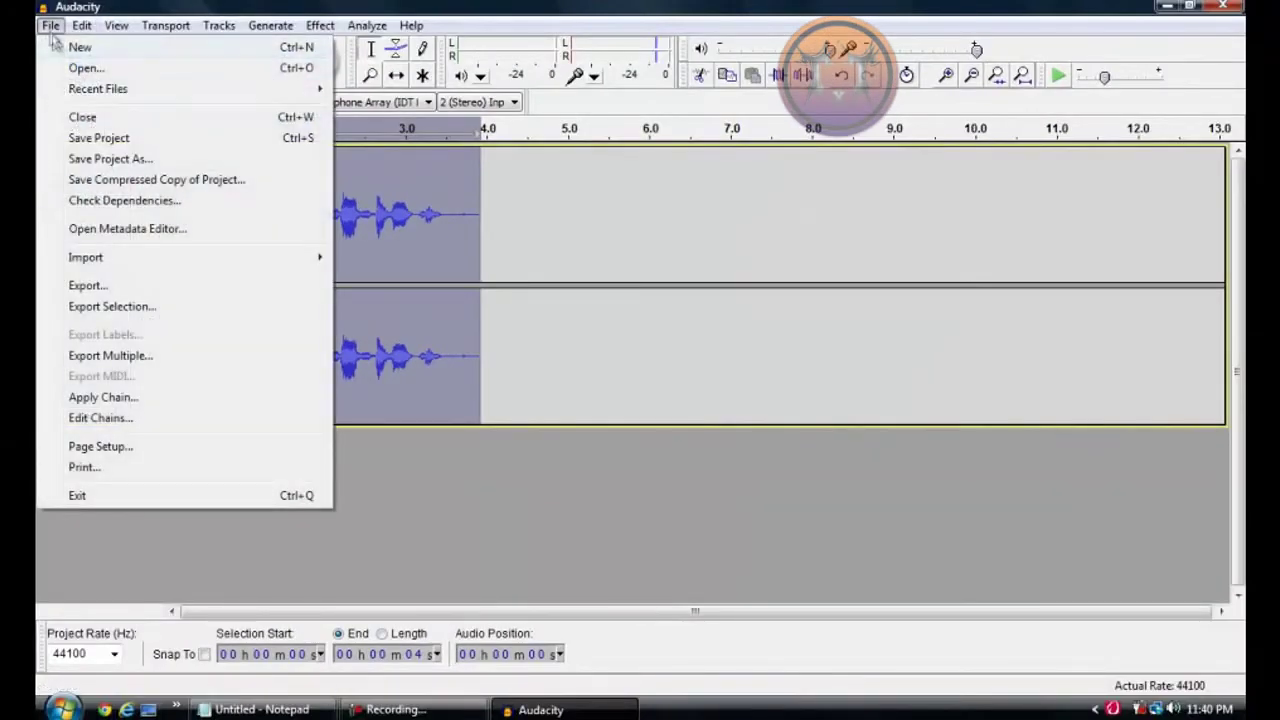
{"action": "left_click", "coordinate": [50, 25]}
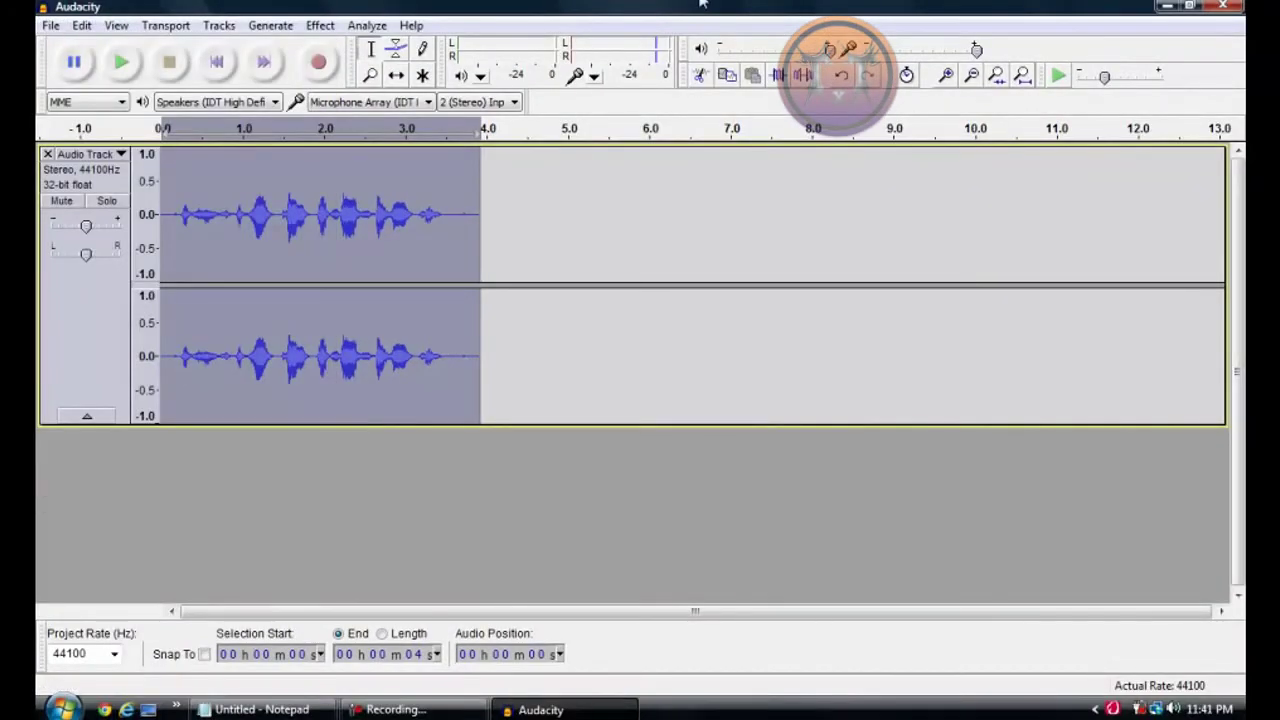
{"action": "left_click", "coordinate": [1228, 5]}
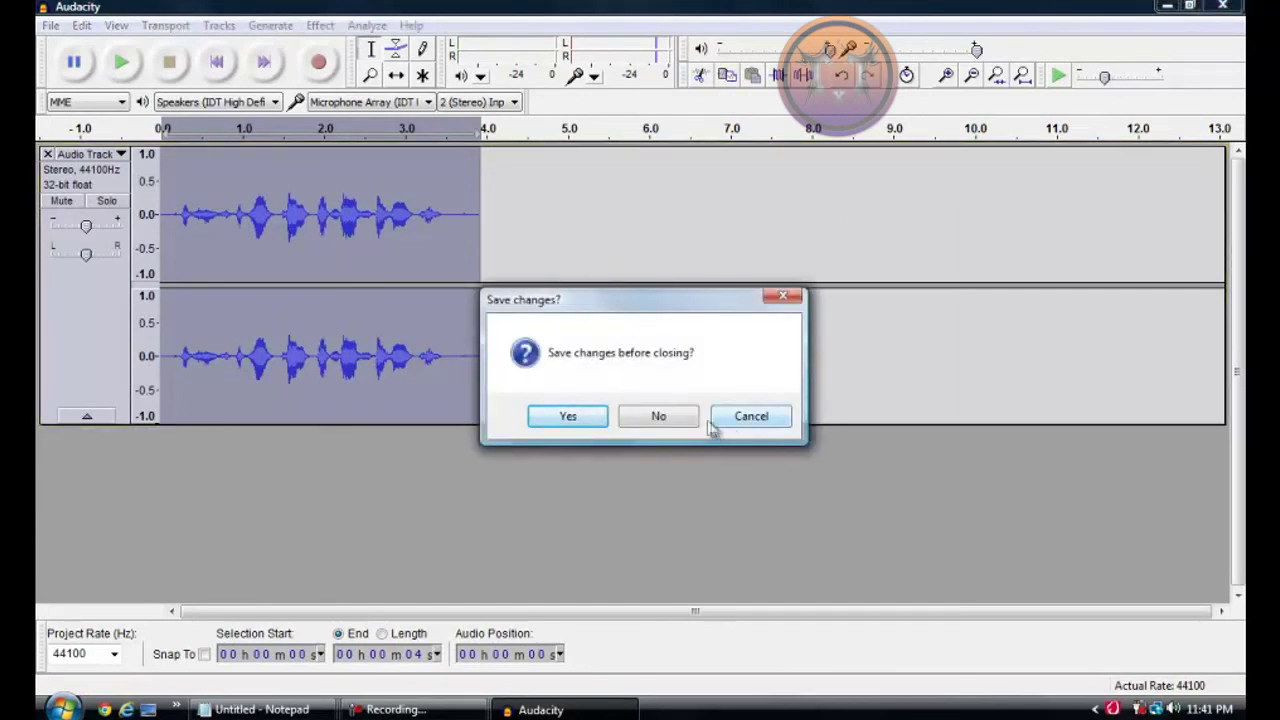
{"action": "left_click", "coordinate": [693, 420]}
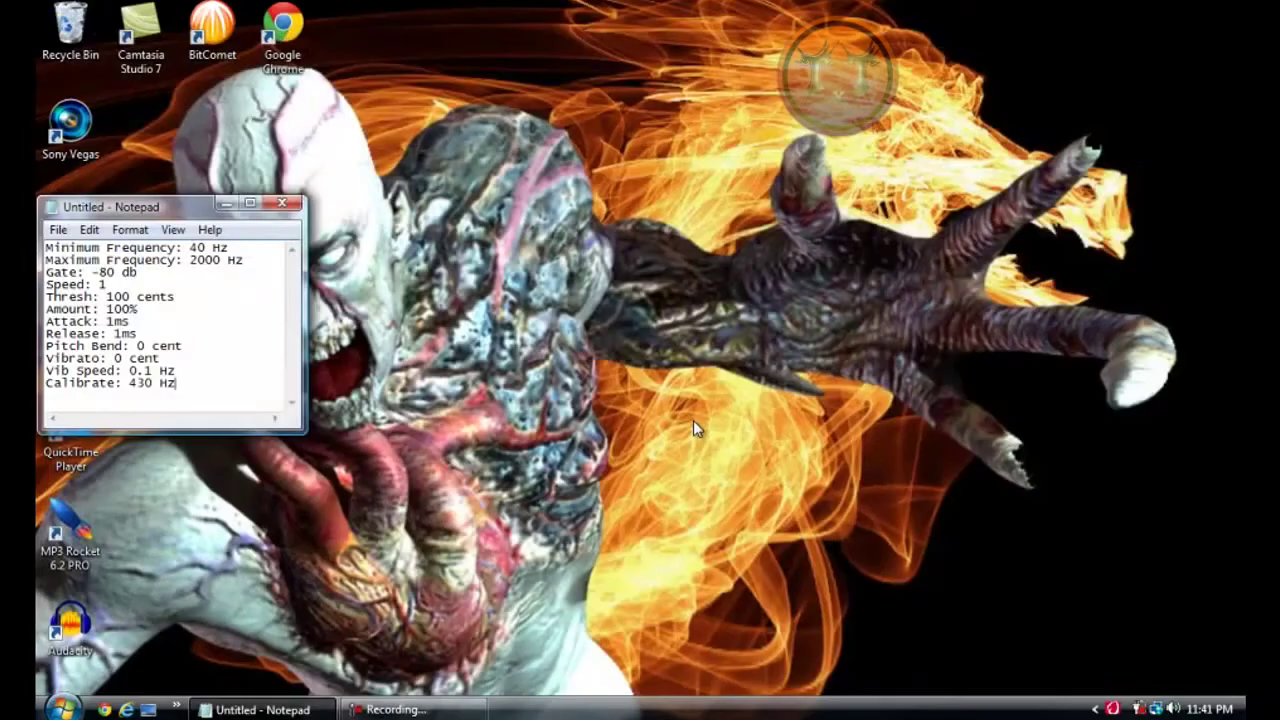